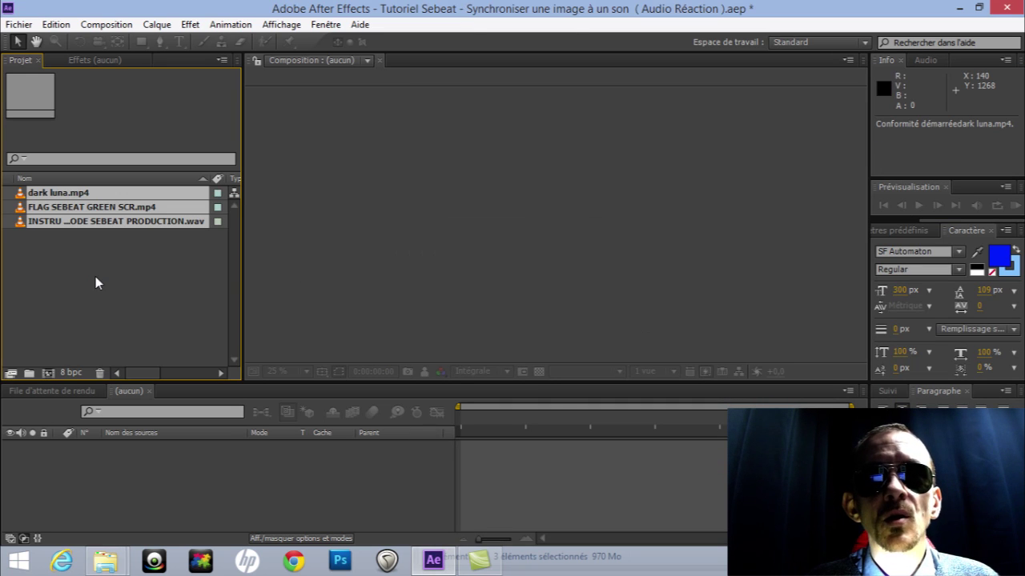
# - Create a composition from the INSTRU RAP CLASSIQUE EXODE SEBEAT PRODUCTION.wav file and add FLAG SEBEAT GREEN SCR.mp4, scaled to about 151% to fill the frame
pyautogui.click(104, 250)
pyautogui.moveTo(89, 227); pyautogui.dragTo(120, 454)
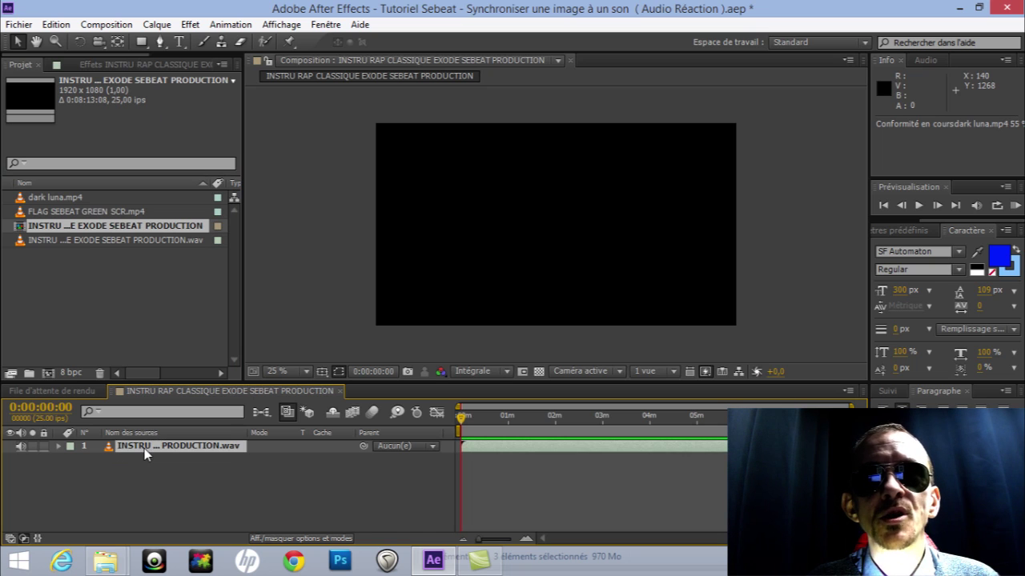
pyautogui.moveTo(95, 212); pyautogui.dragTo(156, 446)
pyautogui.moveTo(434, 155); pyautogui.dragTo(369, 130)
# - Add dark luna.mp4 to the composition and place it directly beneath the green-screen flag layer
pyautogui.click(68, 198)
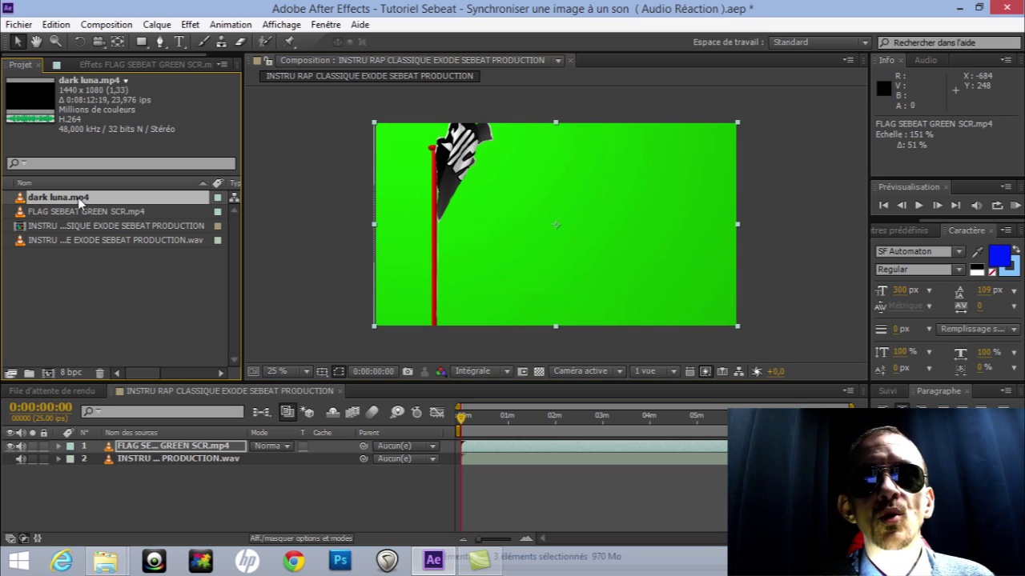
pyautogui.moveTo(69, 199); pyautogui.dragTo(161, 447)
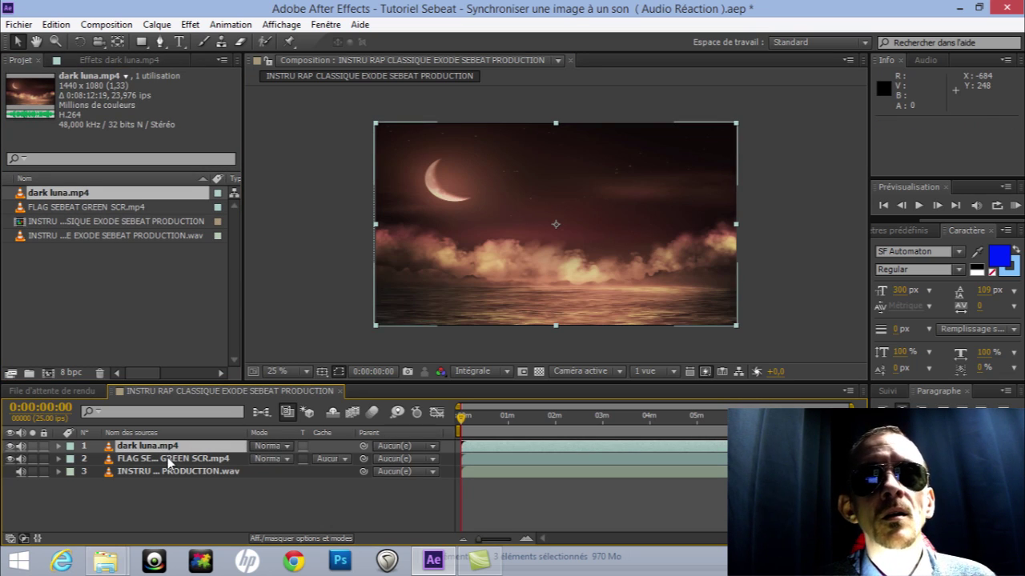
pyautogui.click(168, 461)
pyautogui.moveTo(152, 462); pyautogui.dragTo(148, 449)
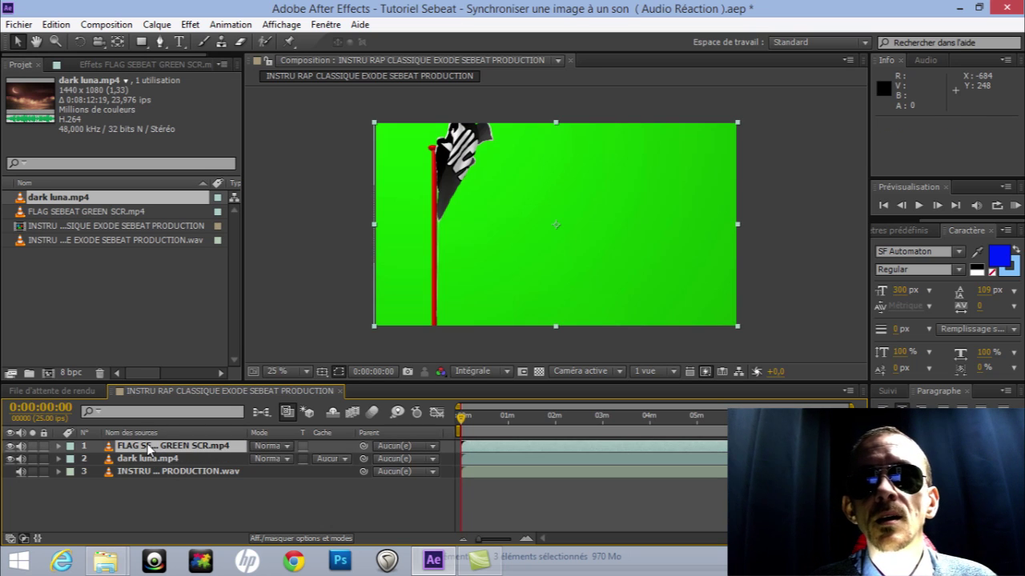
# - Apply BCC Chroma Key to the flag layer and sample its green background as the key colour
pyautogui.rightClick(149, 450)
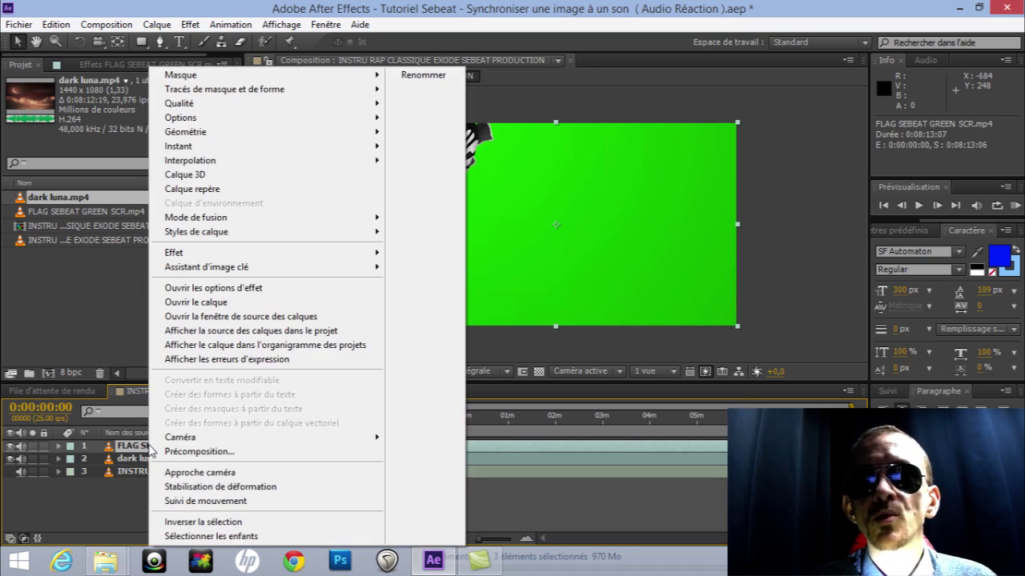
pyautogui.moveTo(377, 257)
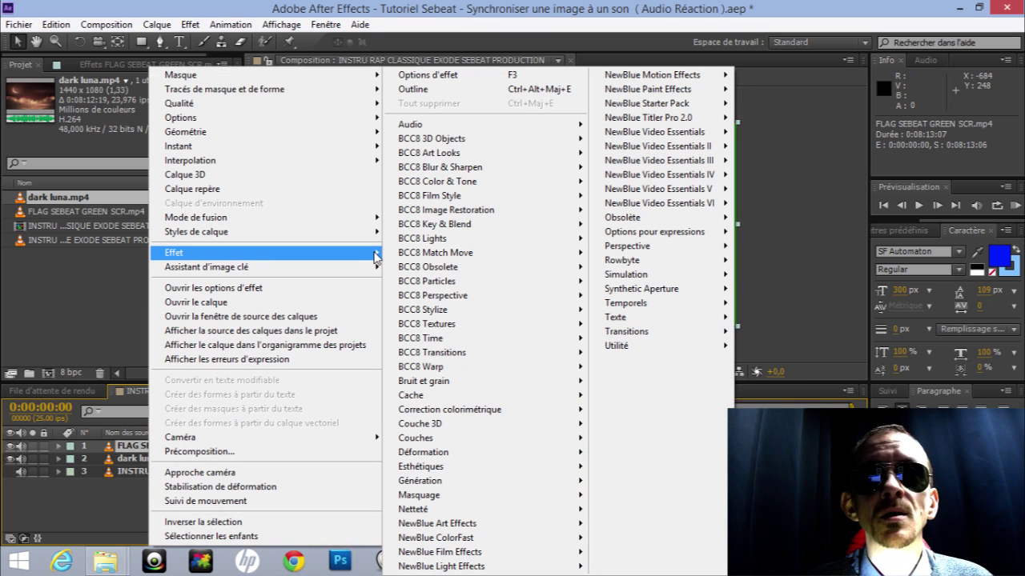
pyautogui.moveTo(530, 228)
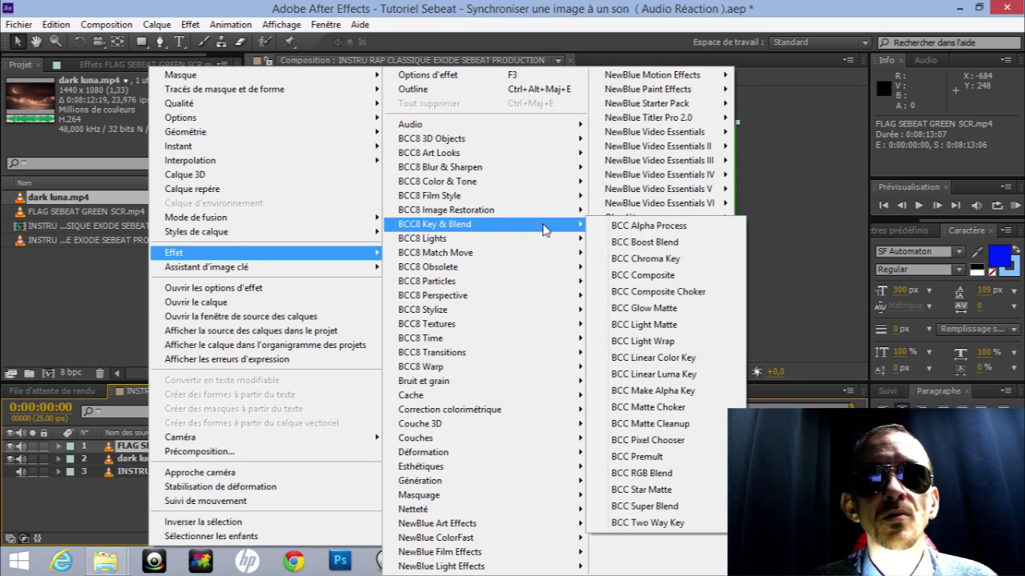
pyautogui.click(673, 260)
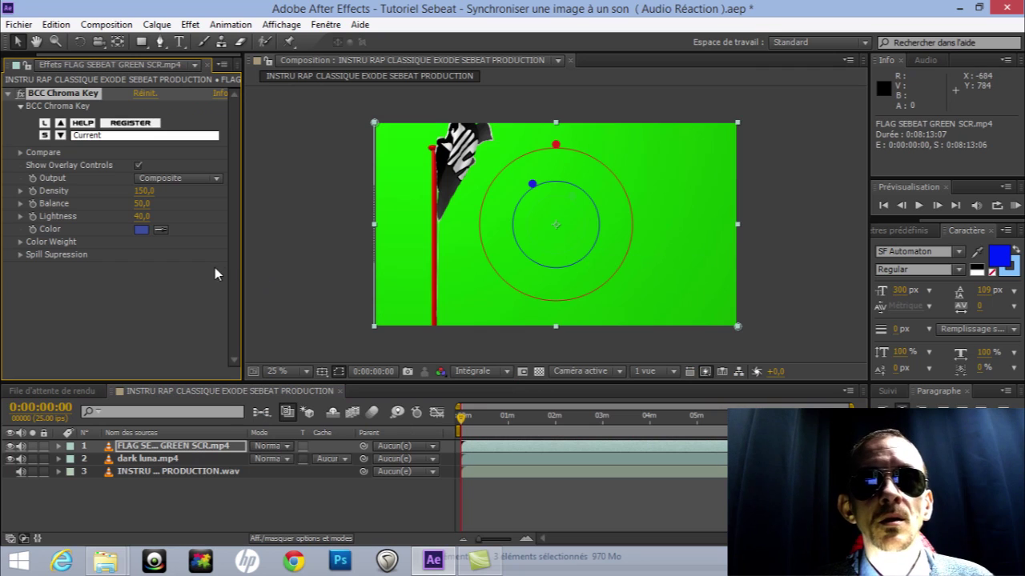
pyautogui.click(161, 230)
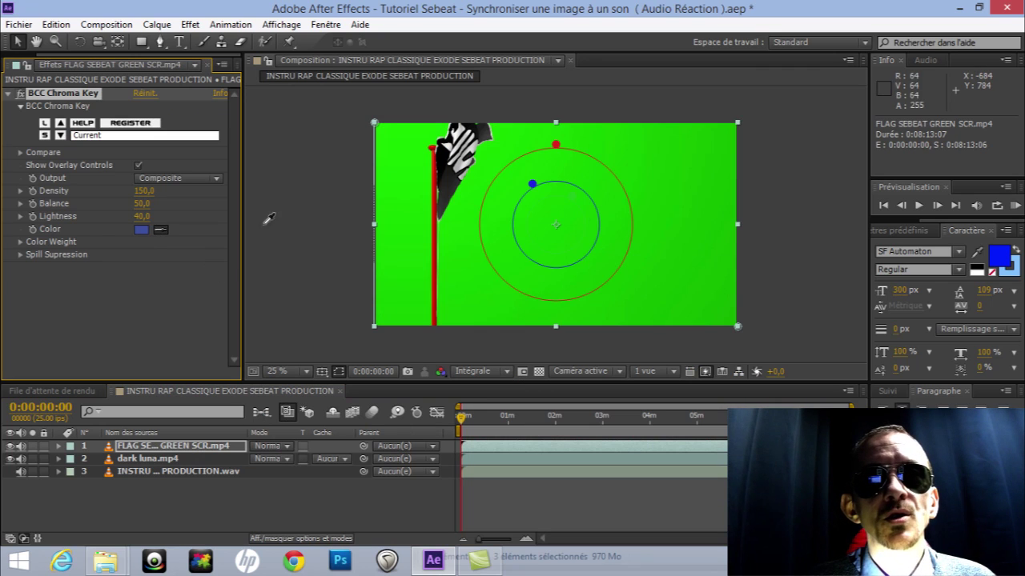
pyautogui.click(403, 217)
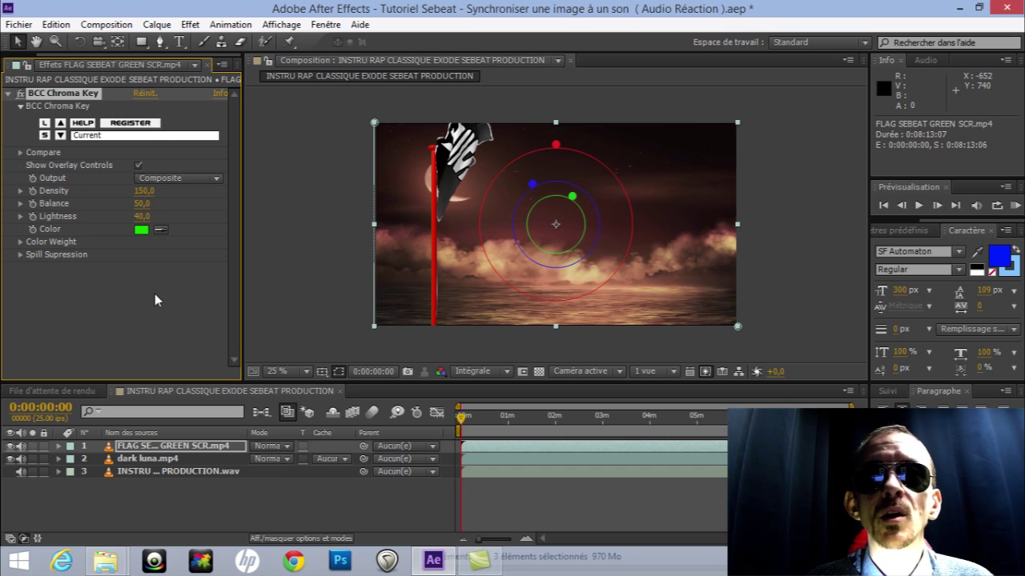
# - Collapse the BCC Chroma Key settings and save the project
pyautogui.click(9, 94)
pyautogui.click(19, 25)
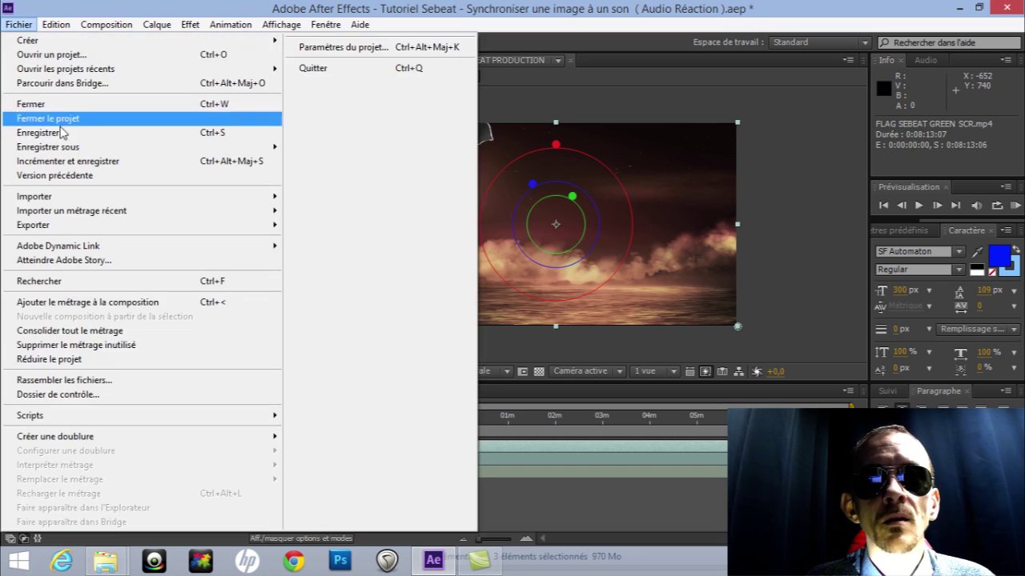
pyautogui.click(61, 131)
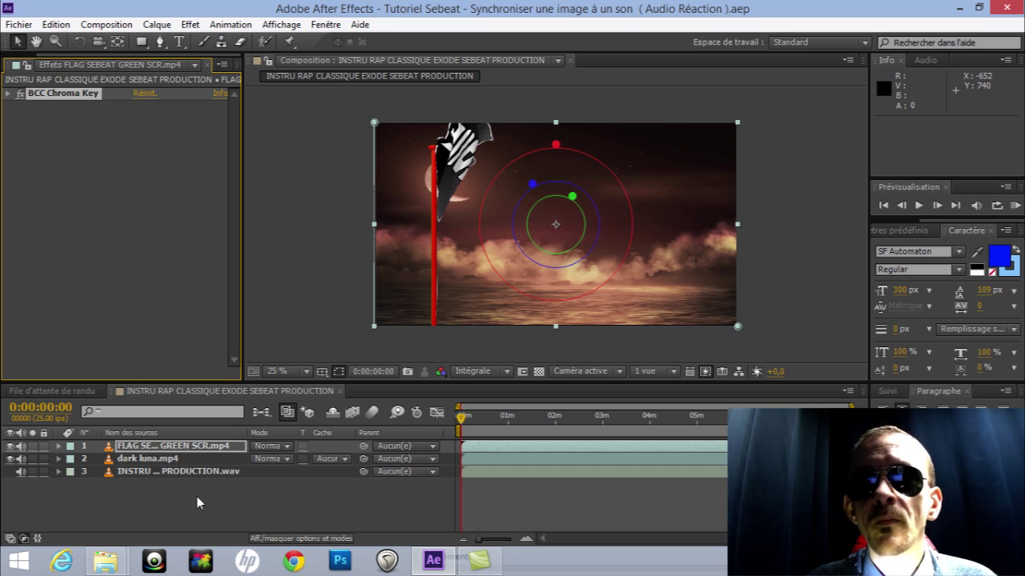
# - Apply the Basses/Aigus audio effect to the INSTRU .wav layer
pyautogui.click(154, 474)
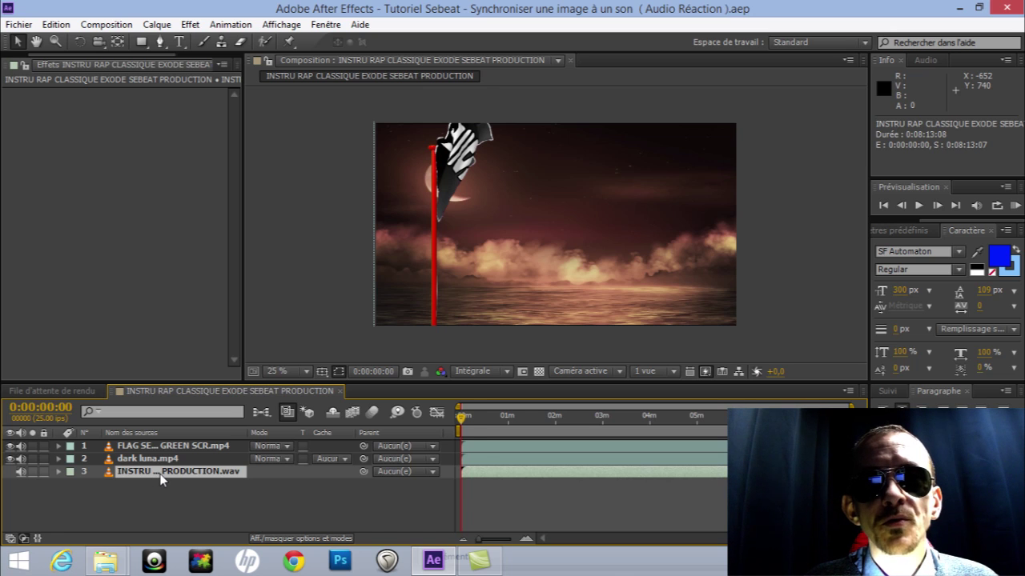
pyautogui.rightClick(160, 474)
pyautogui.moveTo(340, 257)
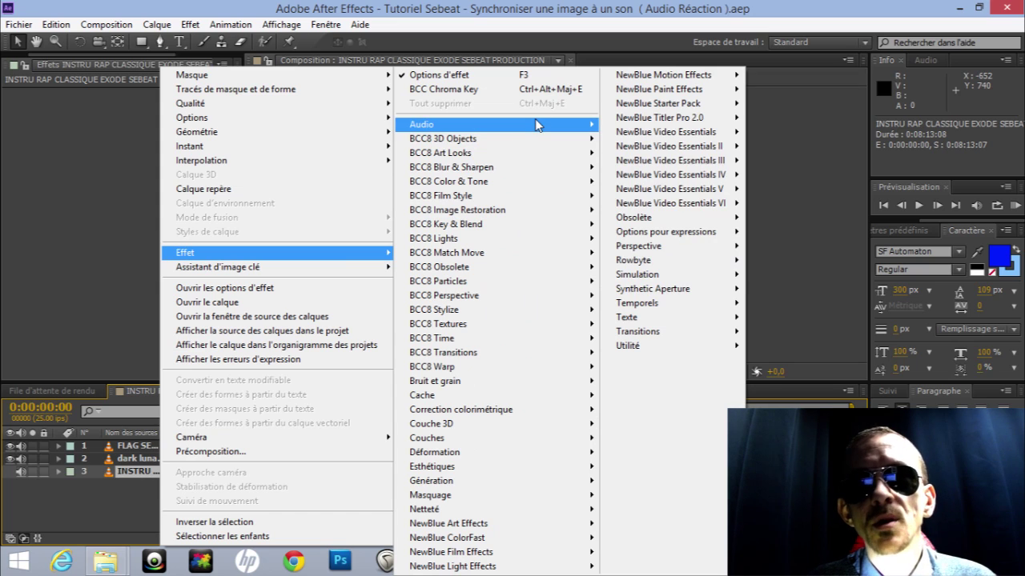
pyautogui.moveTo(536, 125)
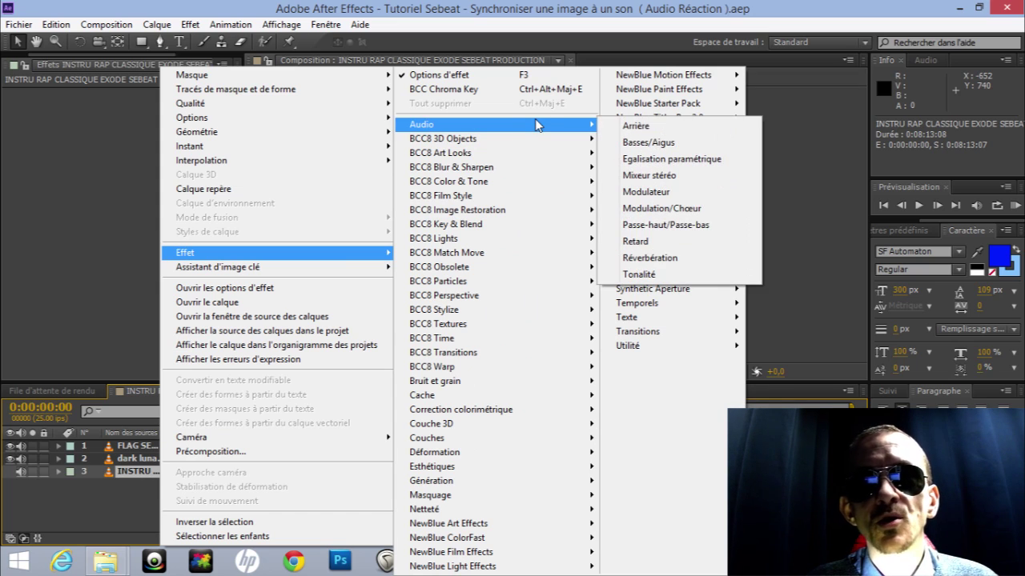
pyautogui.click(674, 150)
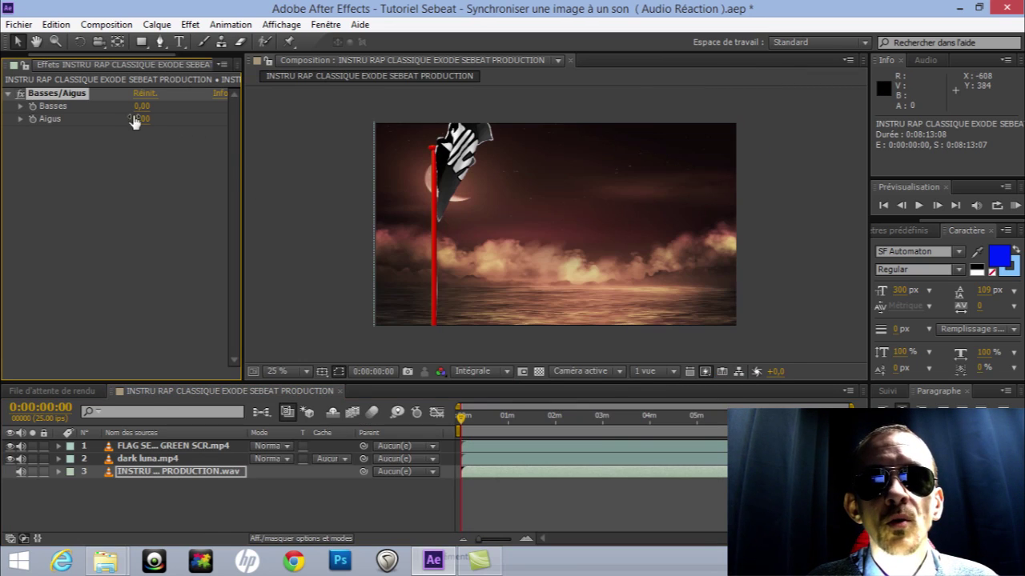
# - Set the Basses/Aigus effect to 100 for Basses and -100 for Aigus
pyautogui.click(142, 106)
pyautogui.write('100')
pyautogui.press('Return')
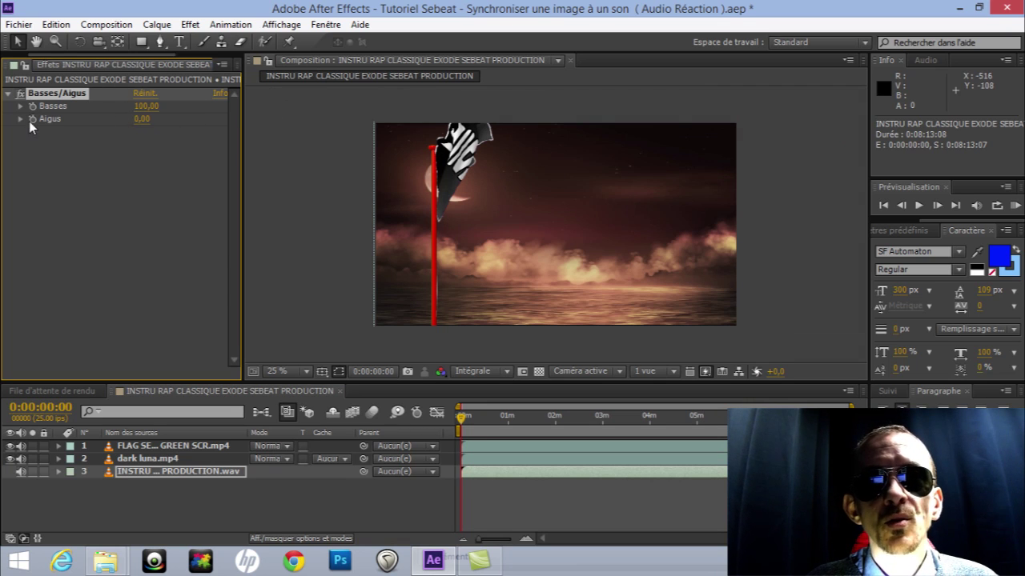
pyautogui.moveTo(141, 121); pyautogui.dragTo(98, 128)
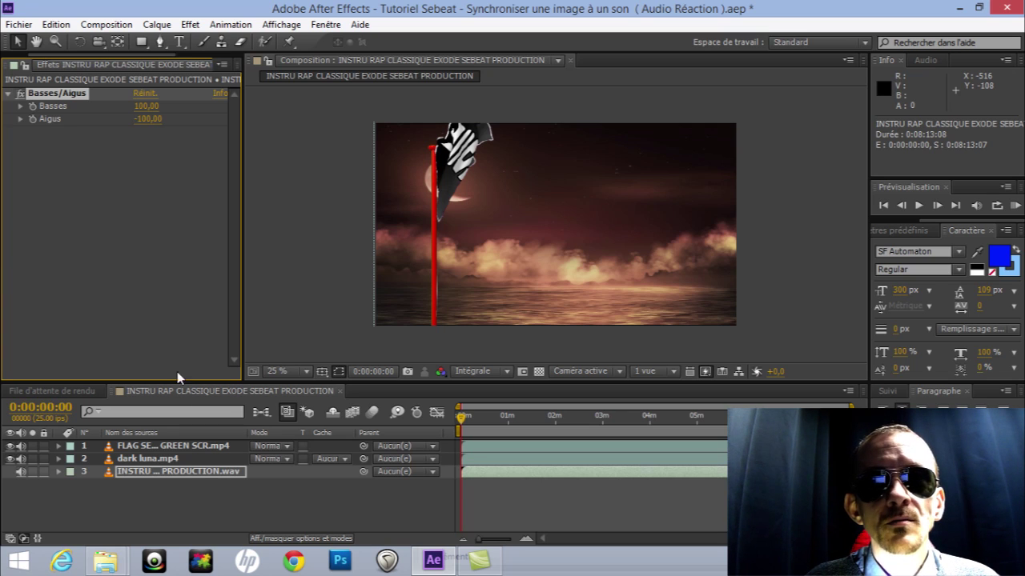
# - Convert the INSTRU .wav layer's audio data into keyframes with the keyframe assistant
pyautogui.rightClick(165, 471)
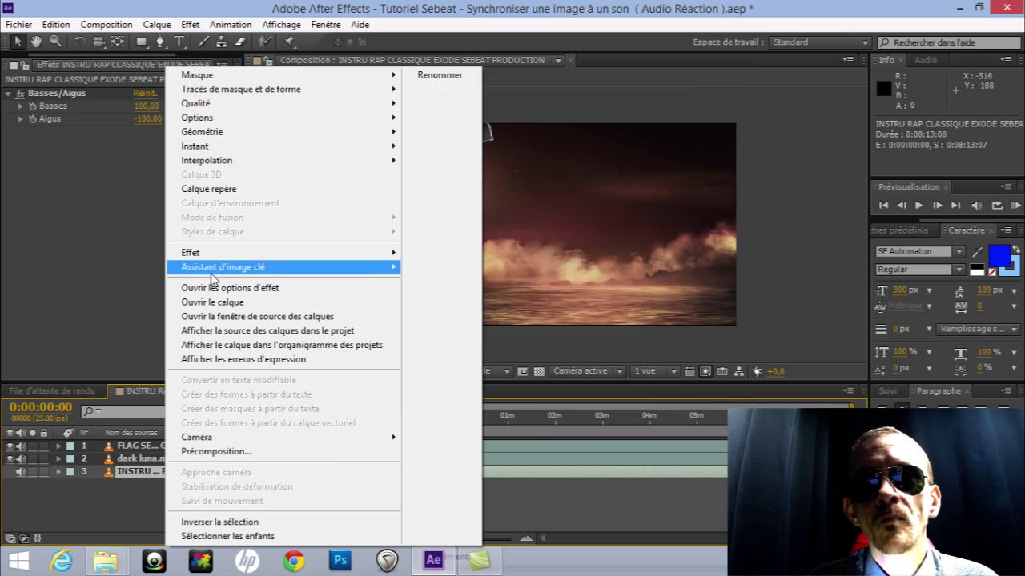
pyautogui.moveTo(244, 269)
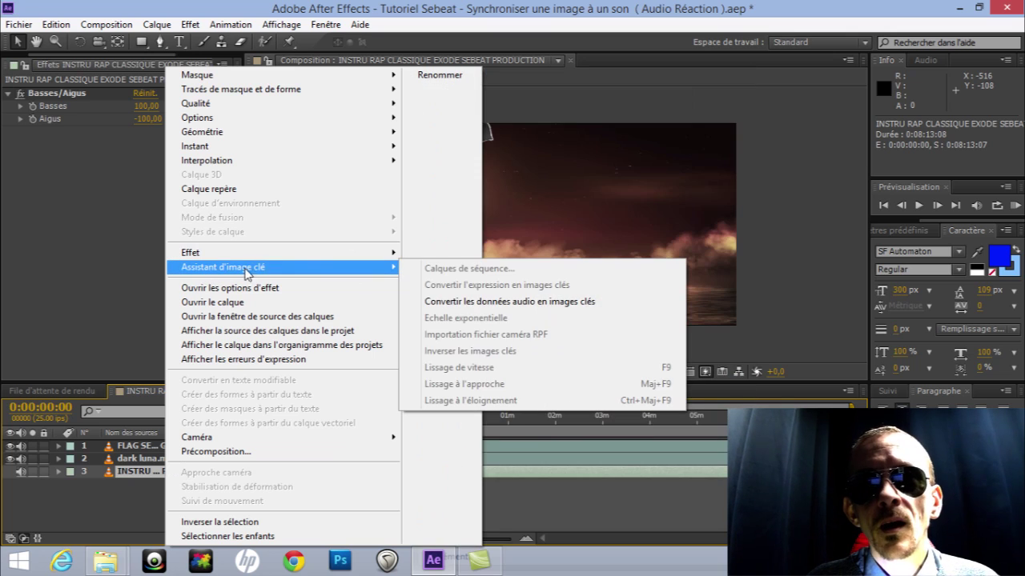
pyautogui.click(477, 301)
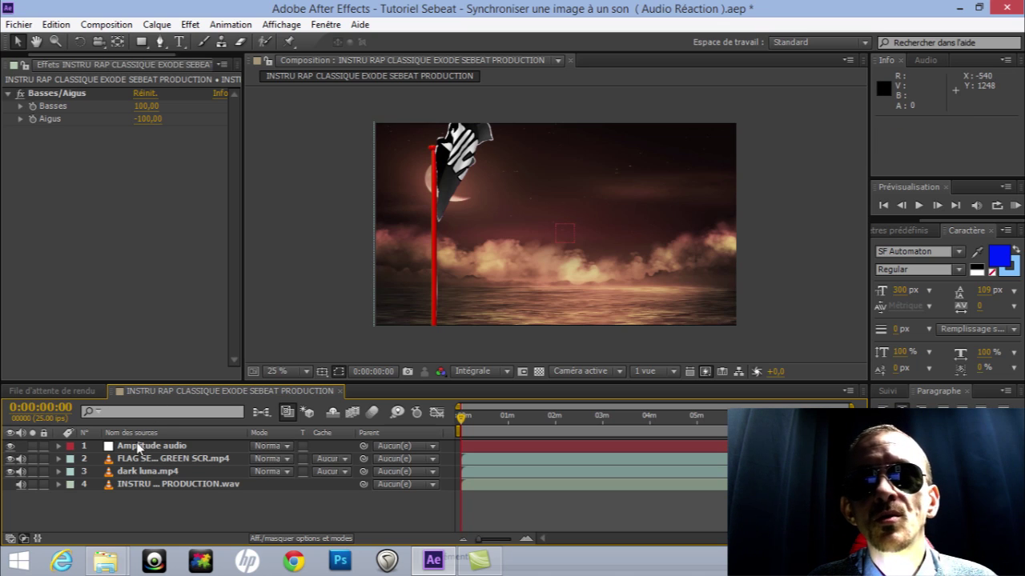
# - Delete the Basses/Aigus effect from the INSTRU .wav layer
pyautogui.click(171, 485)
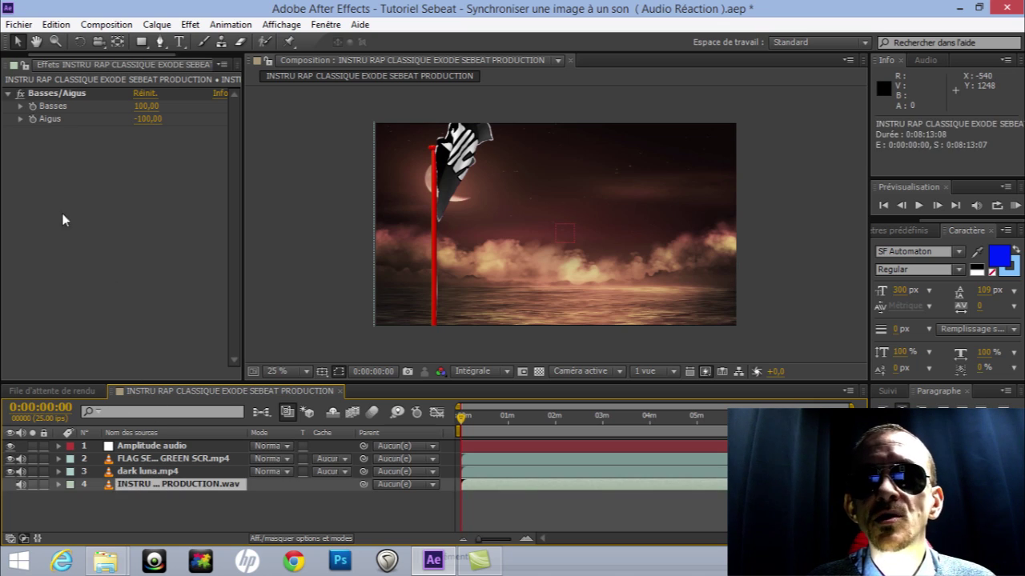
pyautogui.click(65, 94)
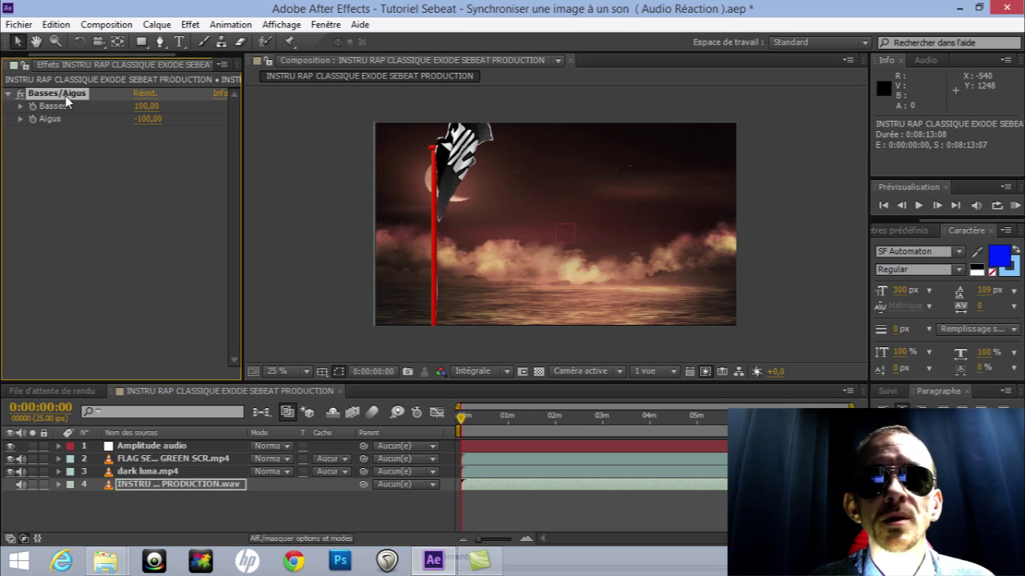
pyautogui.press('Delete')
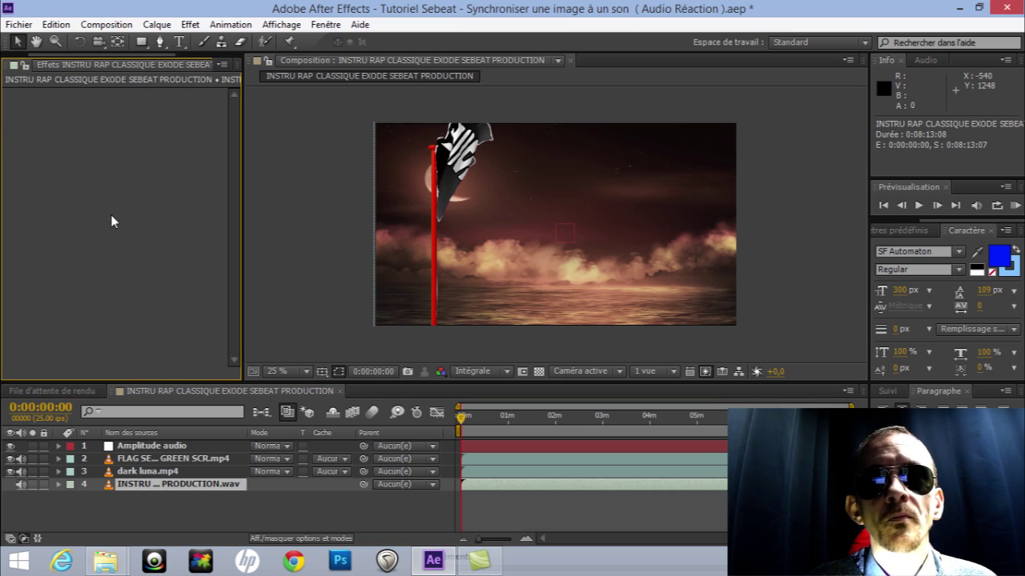
# - Delete the Couche de gauche and Couche de droite sliders from the Amplitude audio layer, keeping only Les deux couches
pyautogui.click(160, 446)
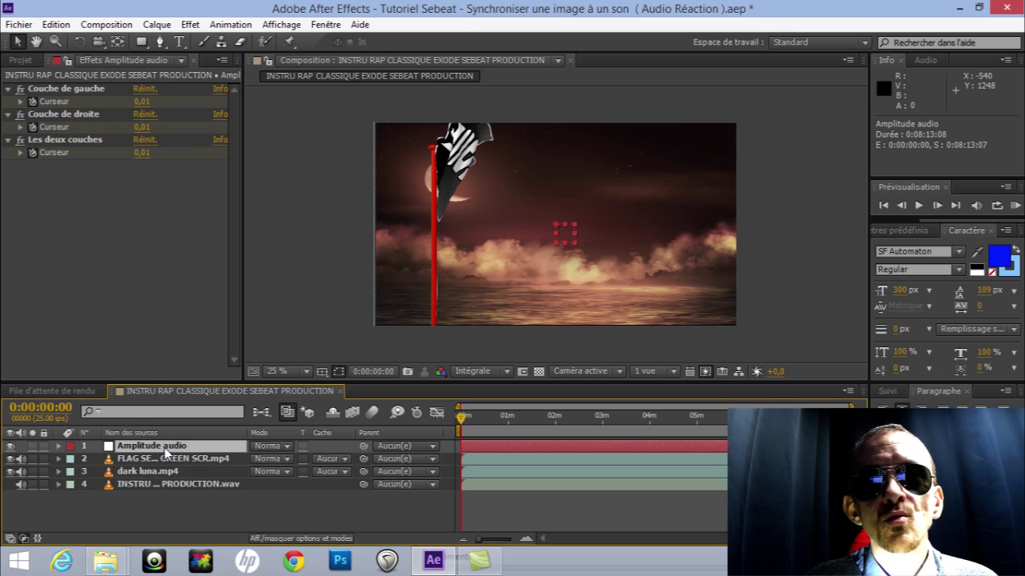
pyautogui.click(66, 89)
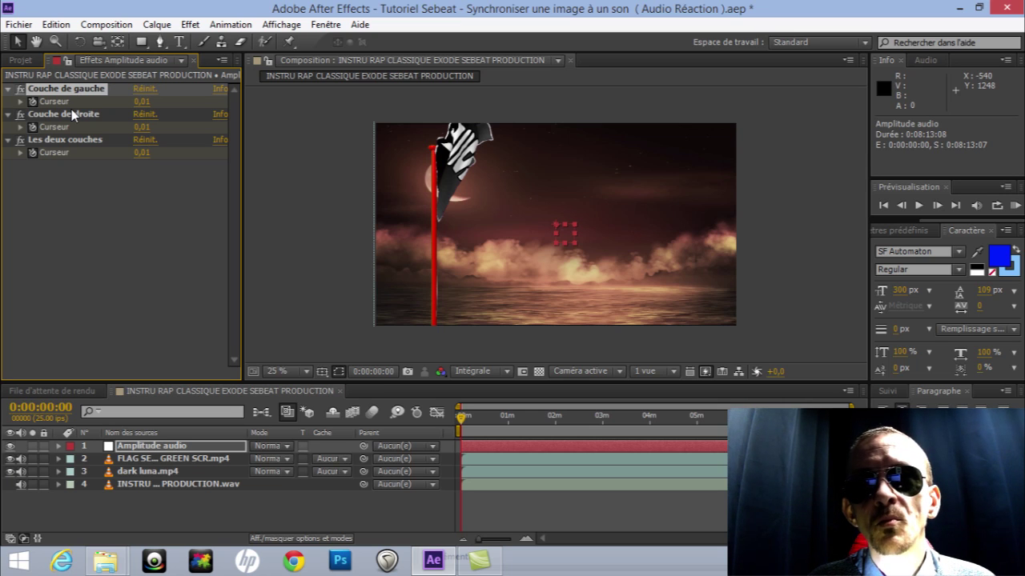
pyautogui.click(75, 117)
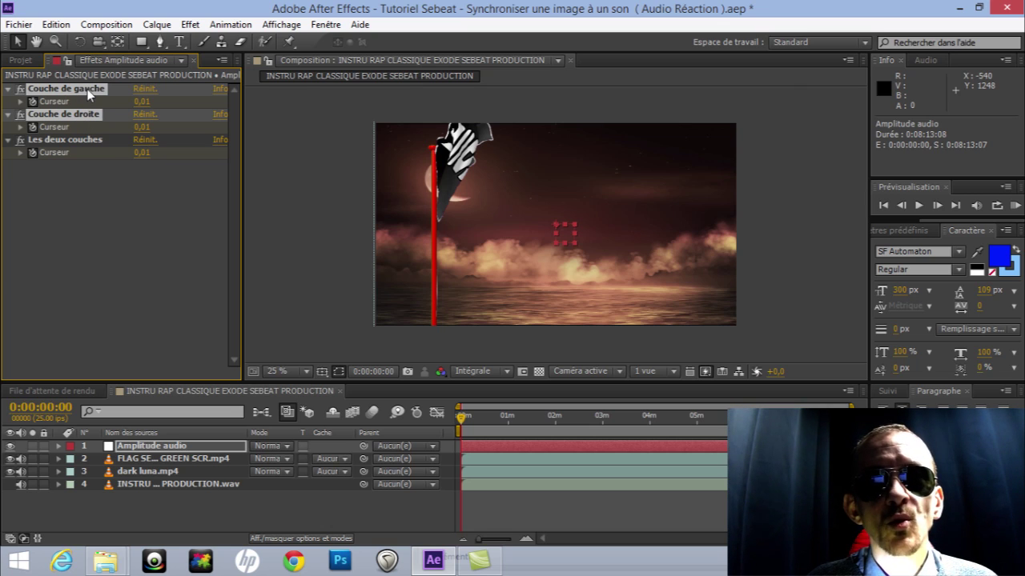
pyautogui.press('Delete')
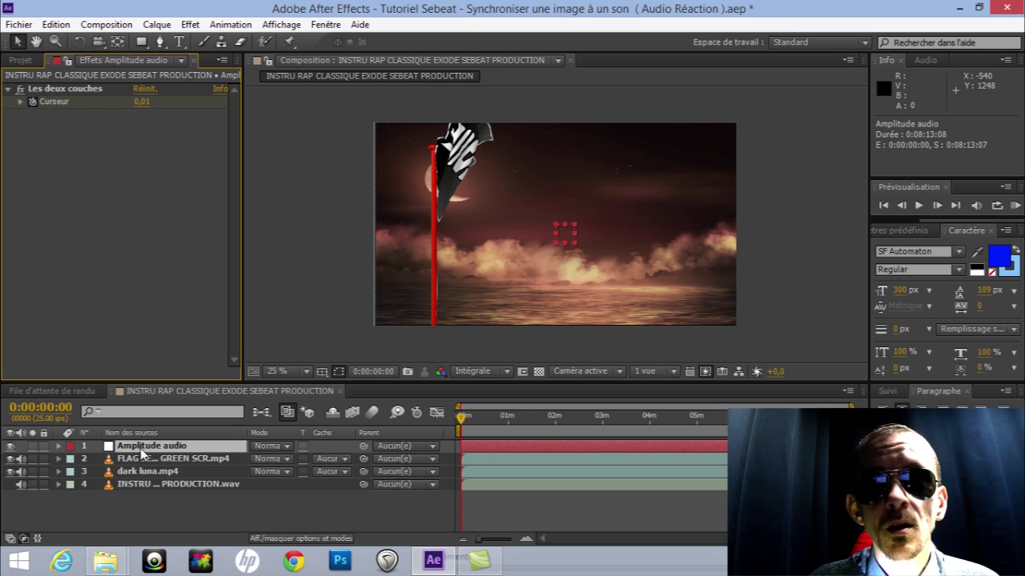
# - Reveal the Amplitude audio layer's Position property and enable an expression on it
pyautogui.press('p')
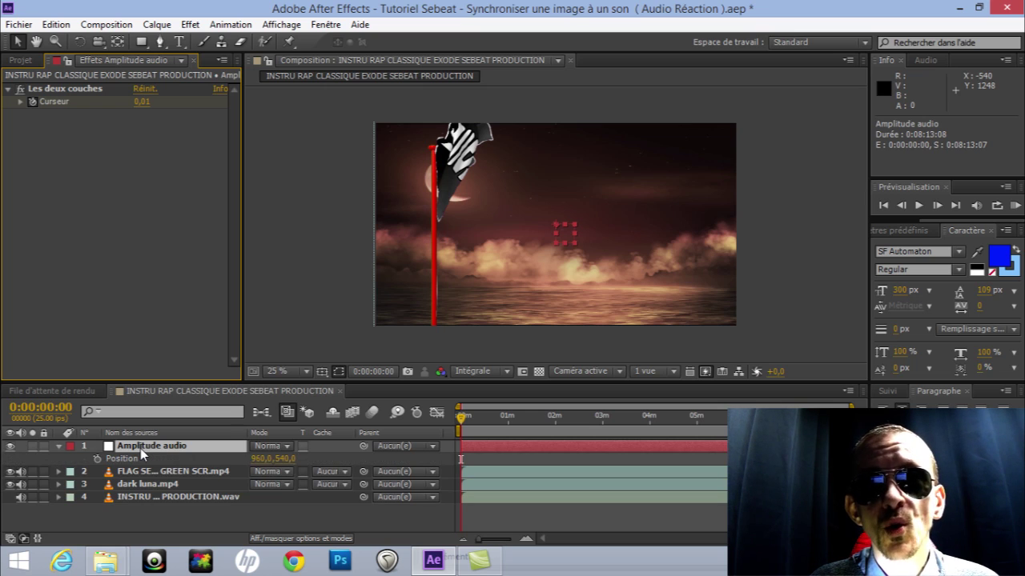
pyautogui.keyDown('alt'); pyautogui.click(97, 459); pyautogui.keyUp('alt')
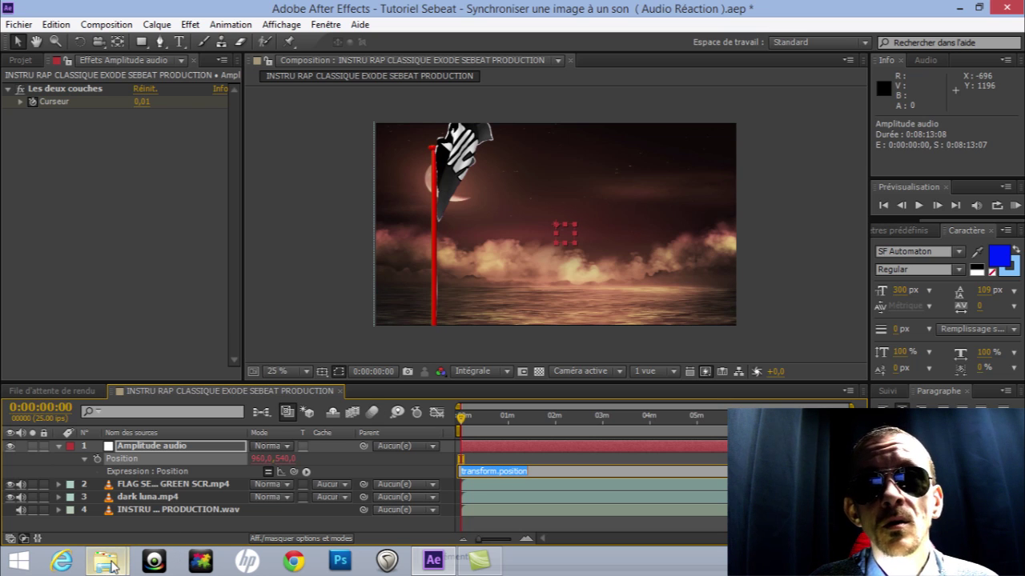
# - Switch to the tutorial's project folder, open Nouveau document texte.txt in Notepad, and minimize the folder window
pyautogui.moveTo(110, 566)
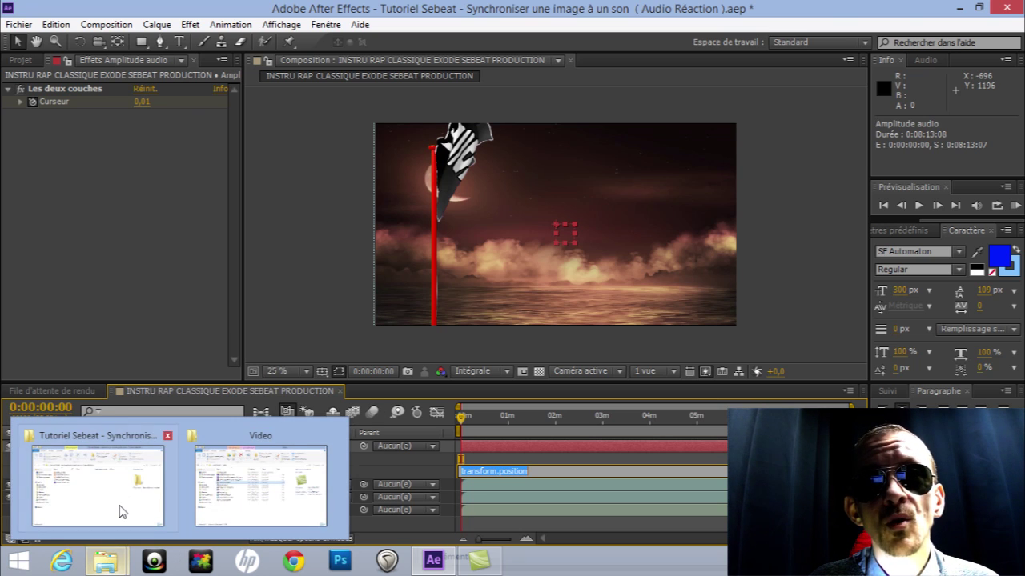
pyautogui.moveTo(119, 506)
pyautogui.click(119, 504)
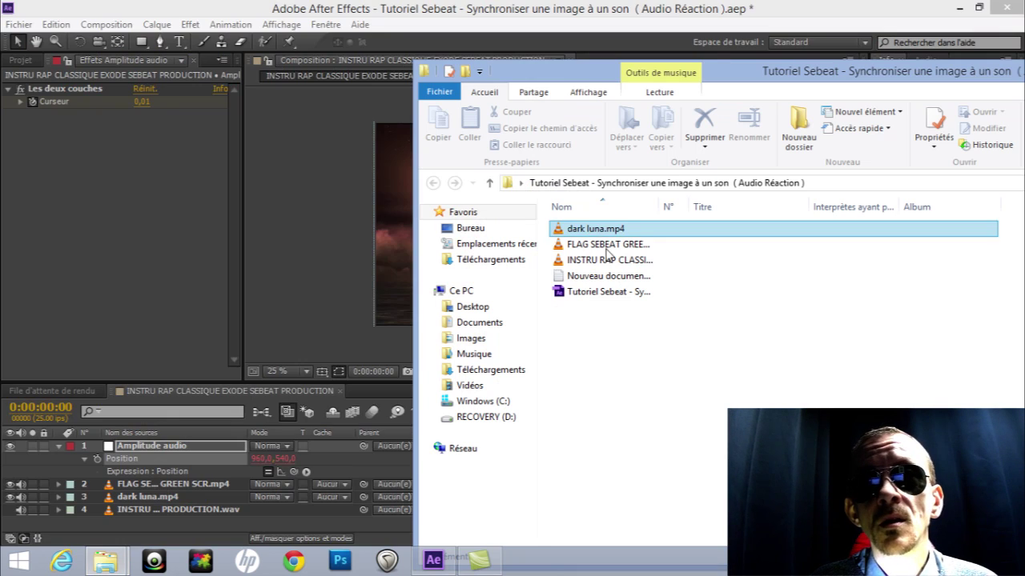
pyautogui.click(615, 275)
pyautogui.doubleClick(615, 275)
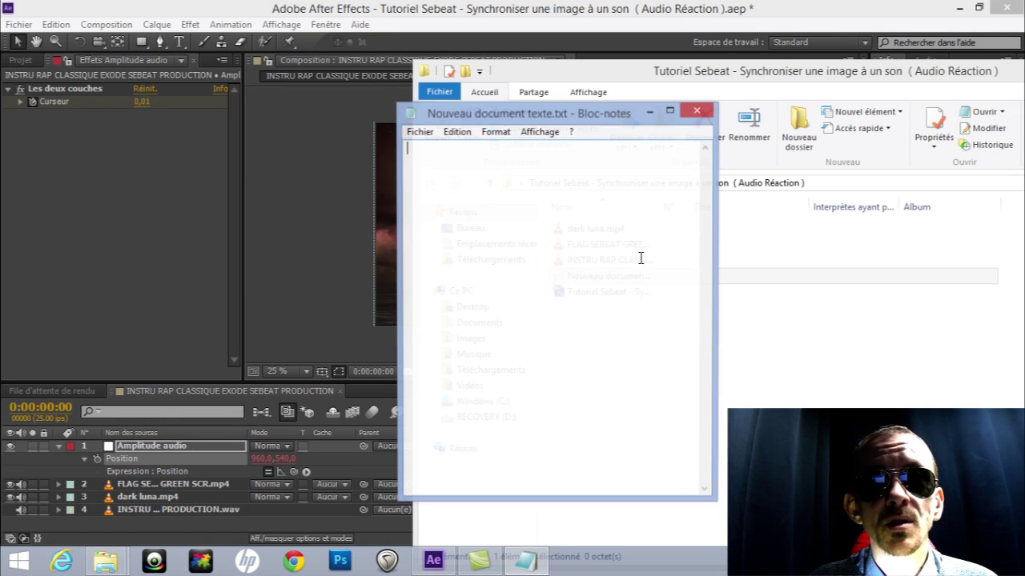
pyautogui.moveTo(943, 80); pyautogui.dragTo(727, 65)
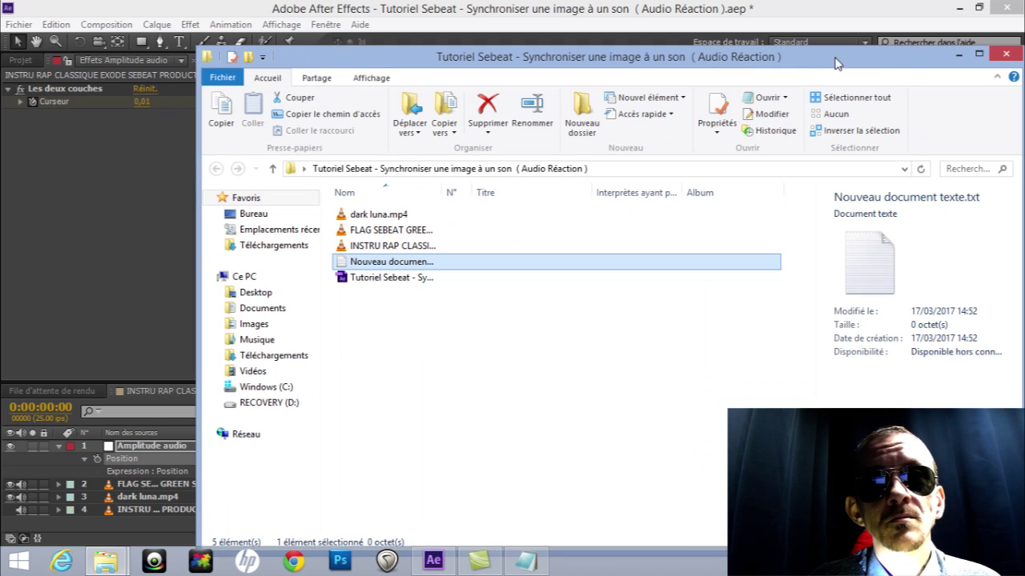
pyautogui.click(958, 54)
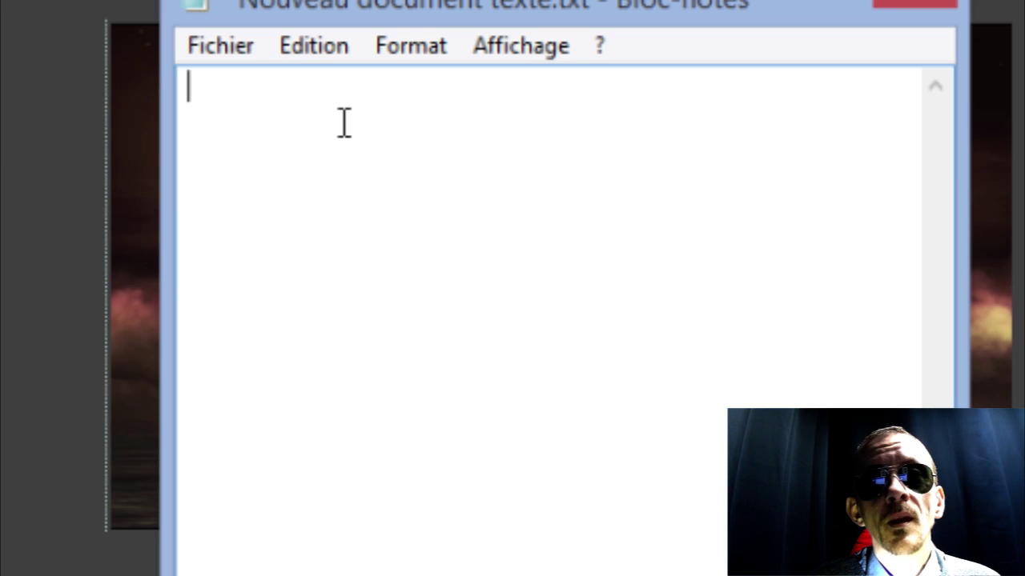
# - Write temp = temp("Les deux couches")("Curseur"); as the first line of the empty text document
pyautogui.write('temp')
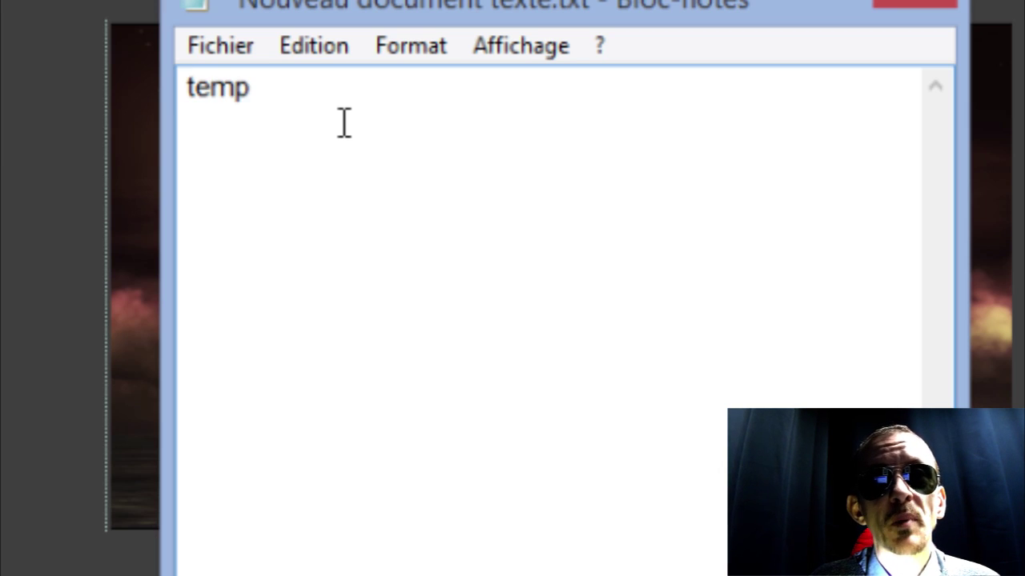
pyautogui.write(' =')
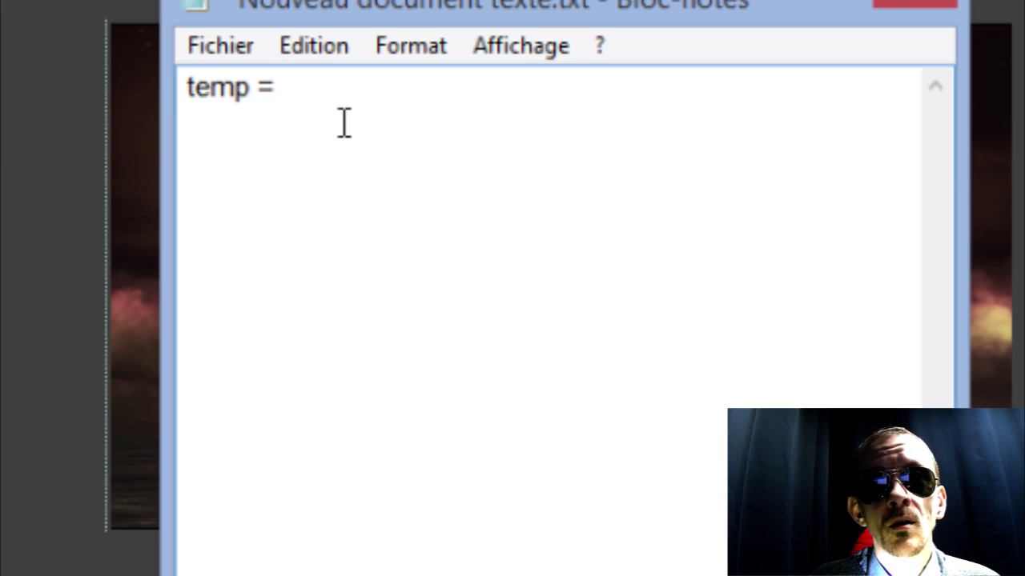
pyautogui.write(' temp(')
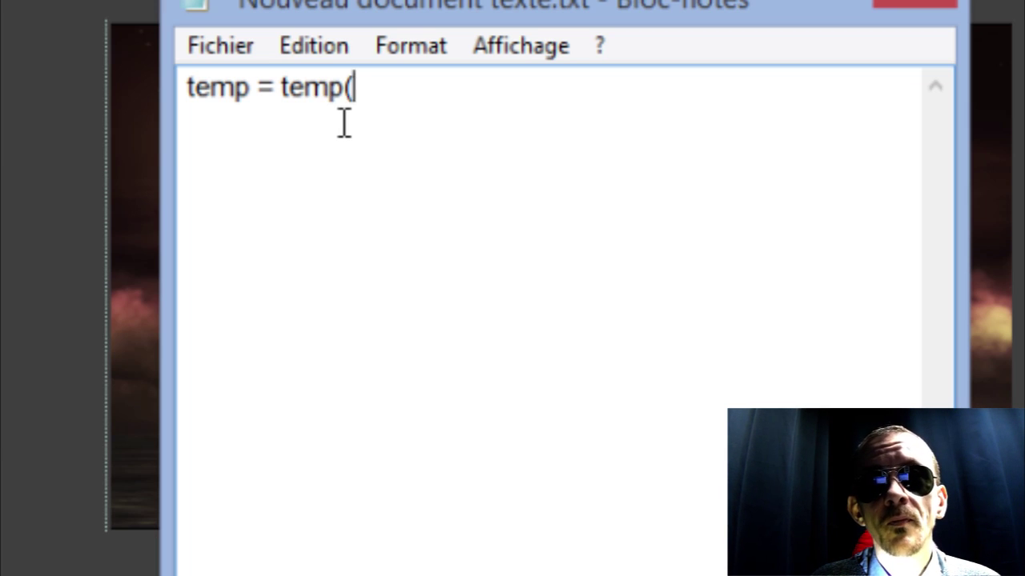
pyautogui.write('"Les')
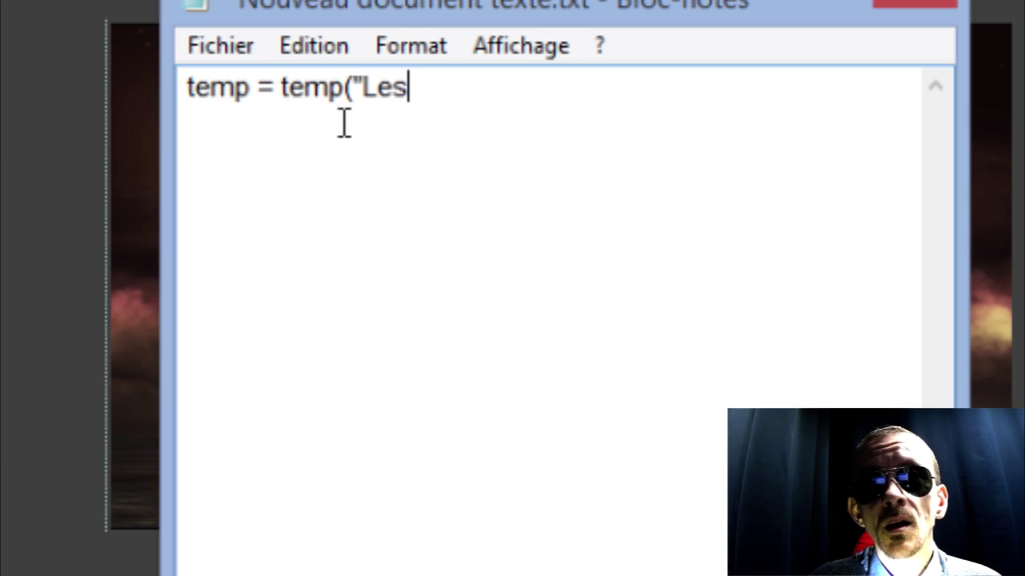
pyautogui.write(' deux cou')
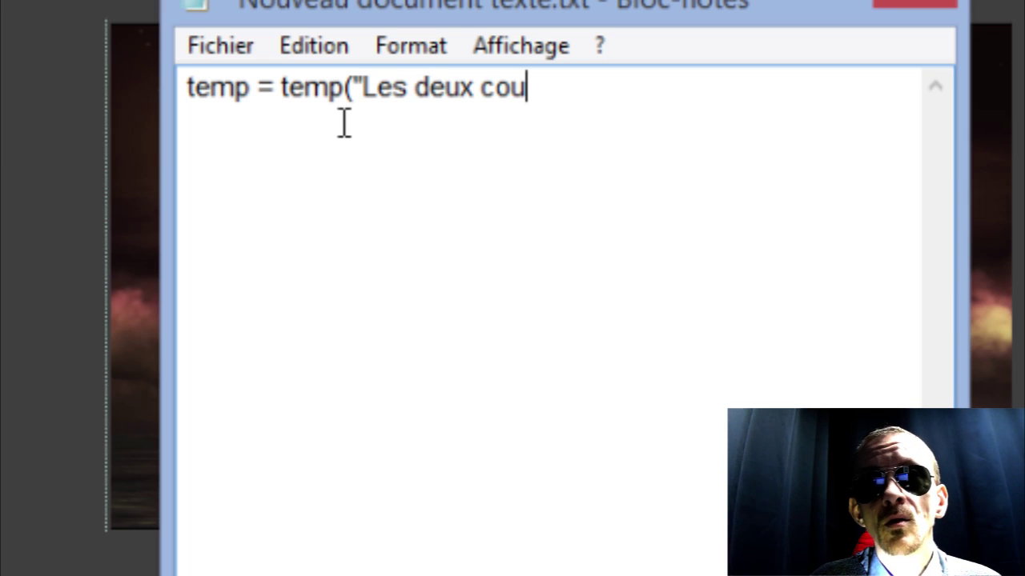
pyautogui.write('ches")')
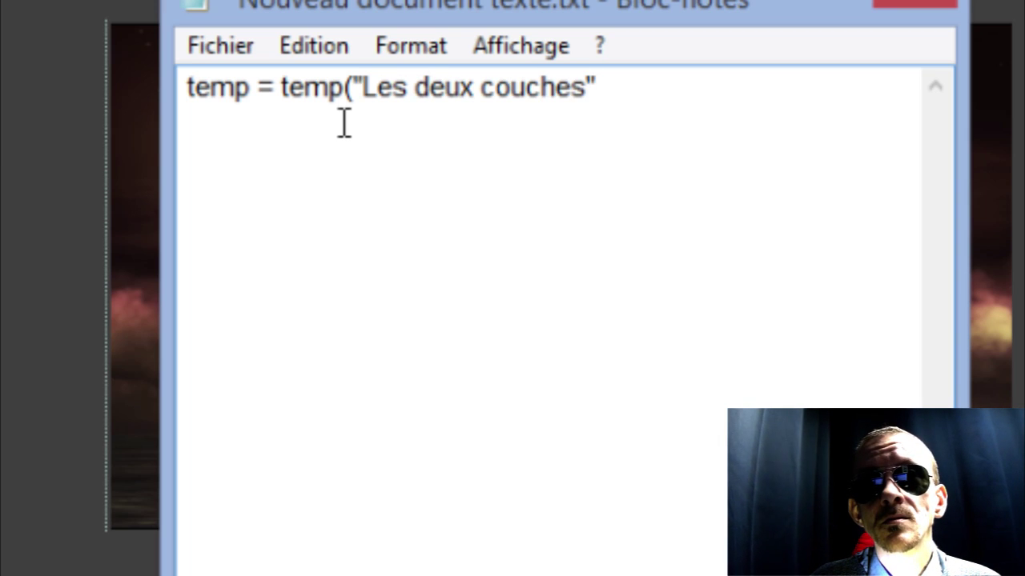
pyautogui.write('(')
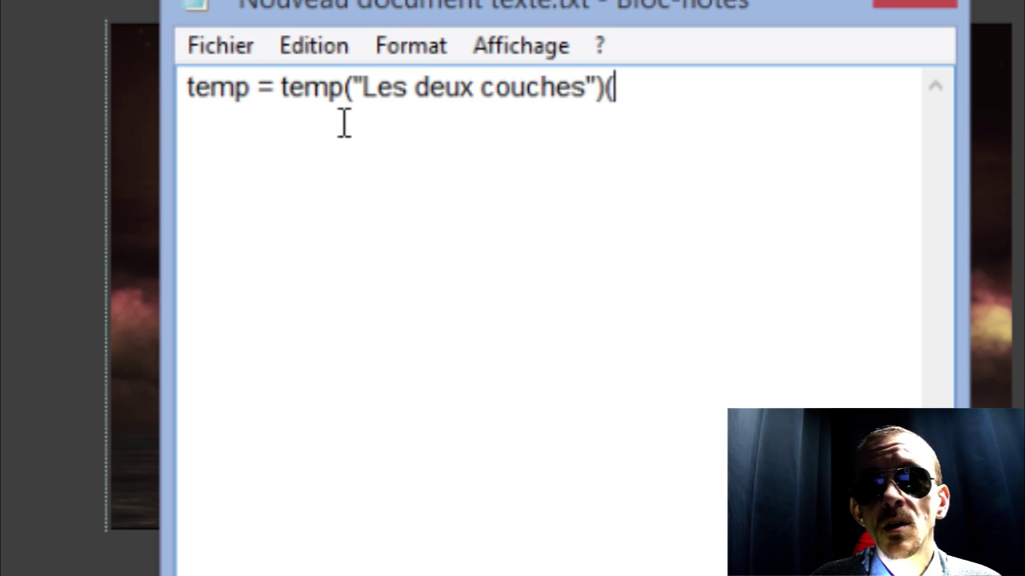
pyautogui.write('"')
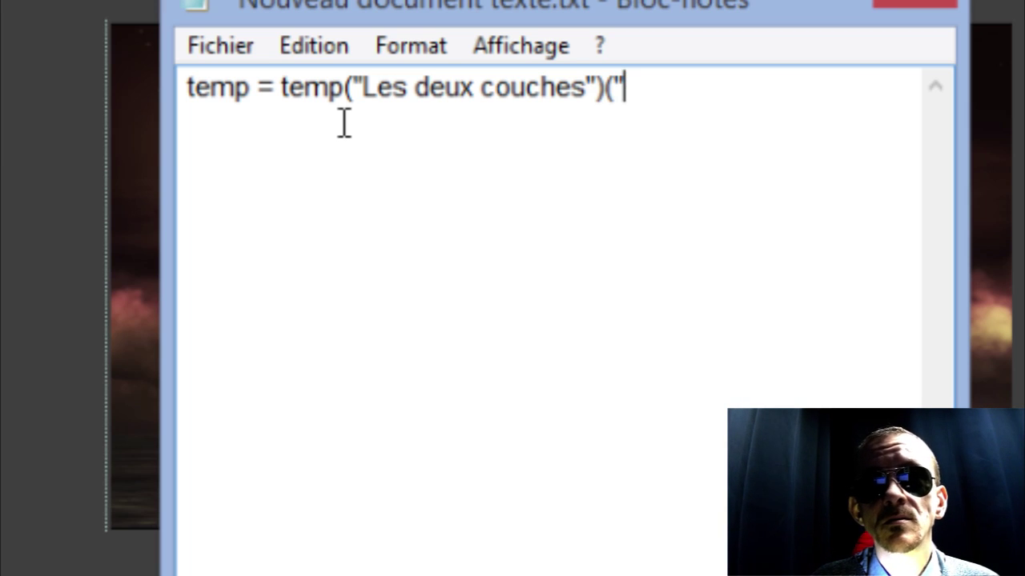
pyautogui.write('Cur')
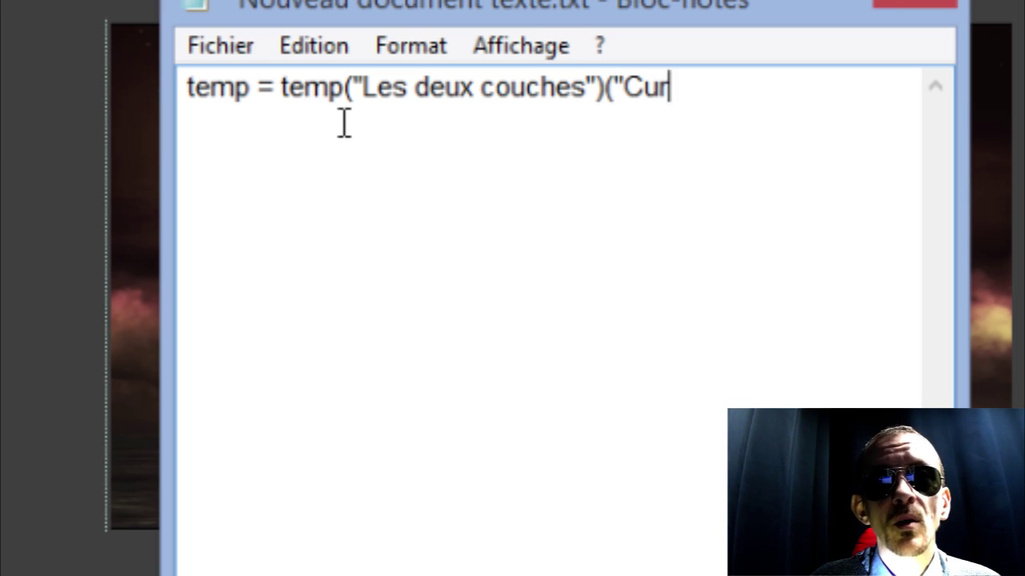
pyautogui.write('se')
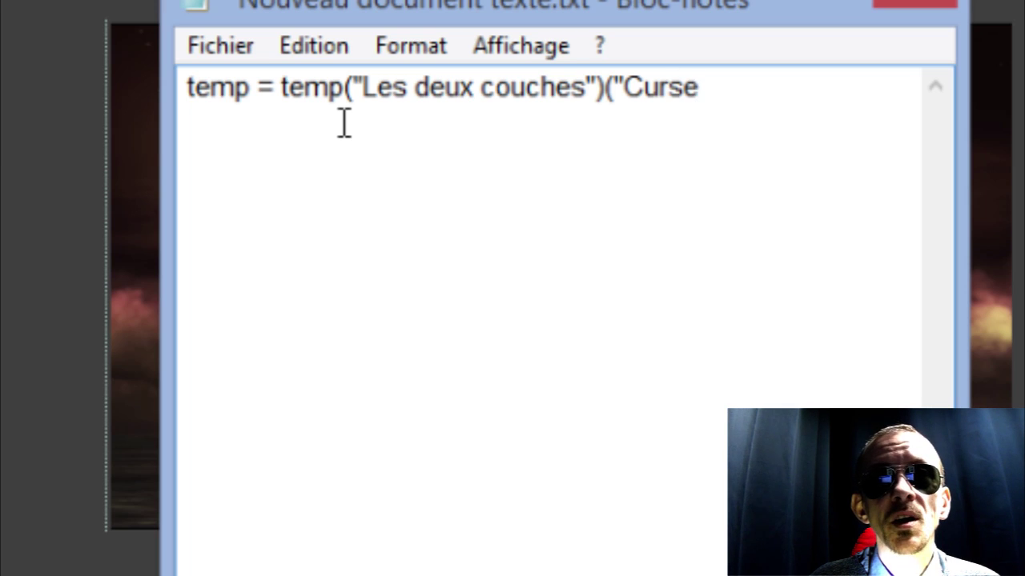
pyautogui.write('ur")')
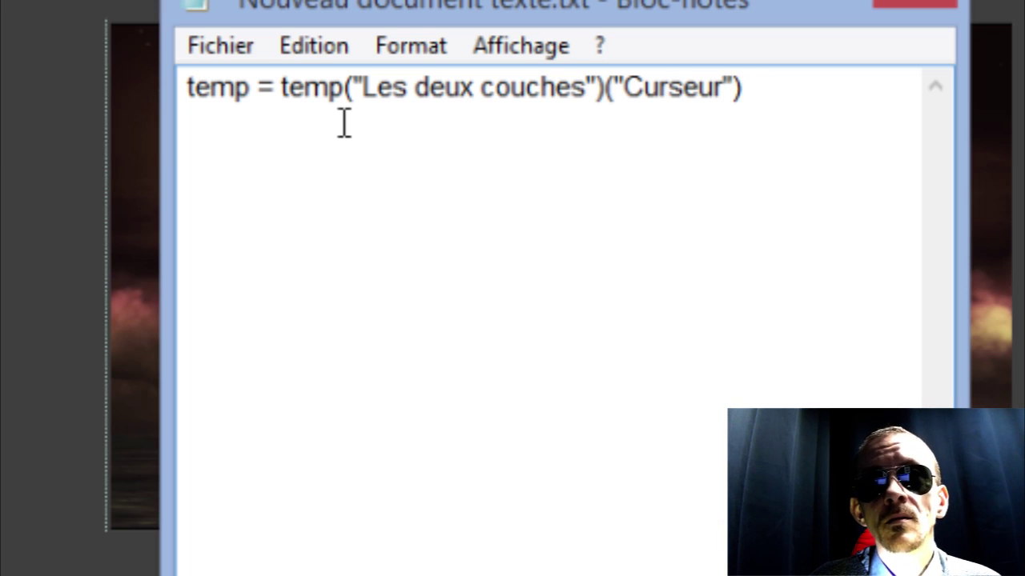
pyautogui.write(';')
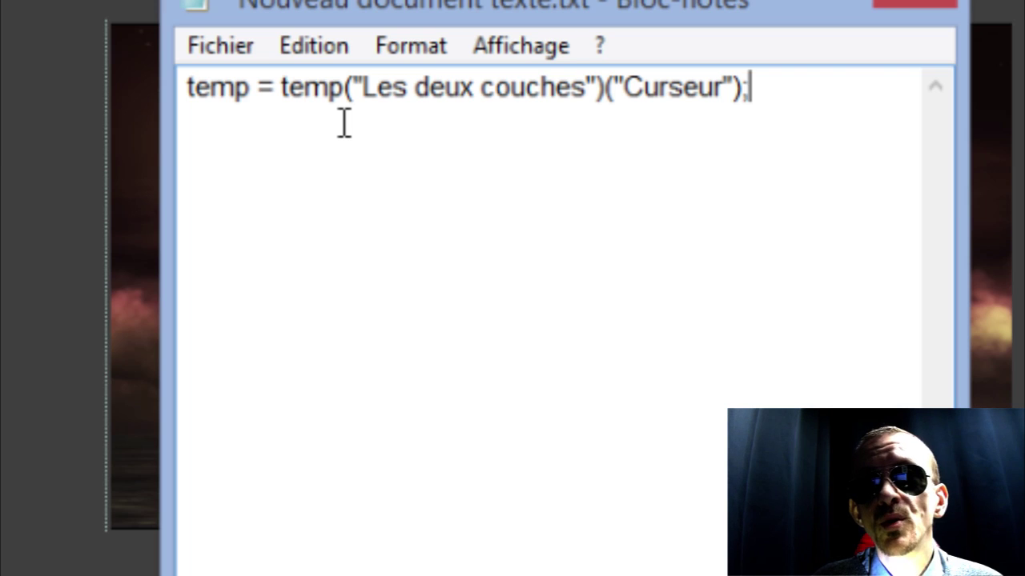
# - Add a second line reading [temp, temp] below the first line of the expression
pyautogui.press('Return')
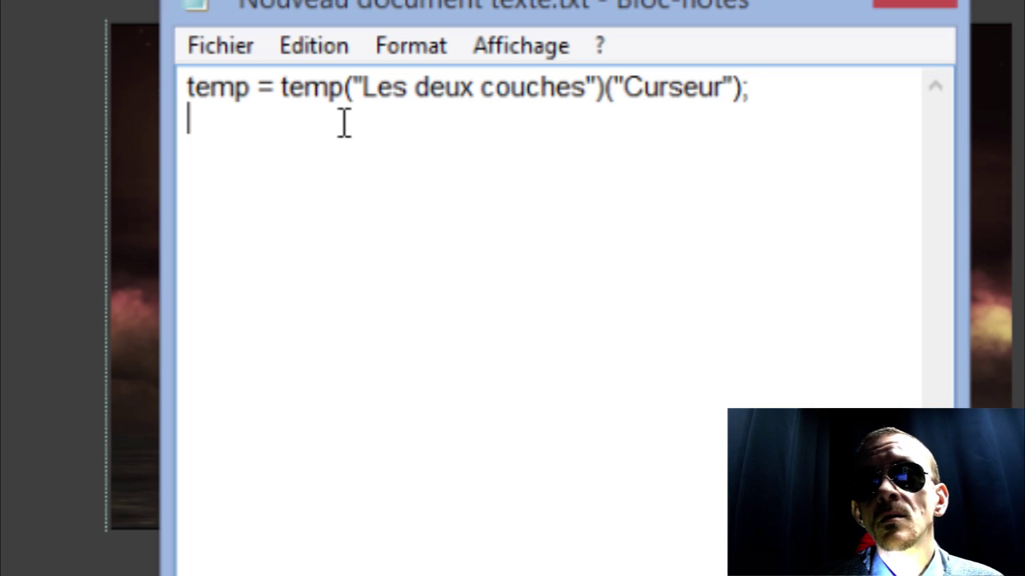
pyautogui.write('[')
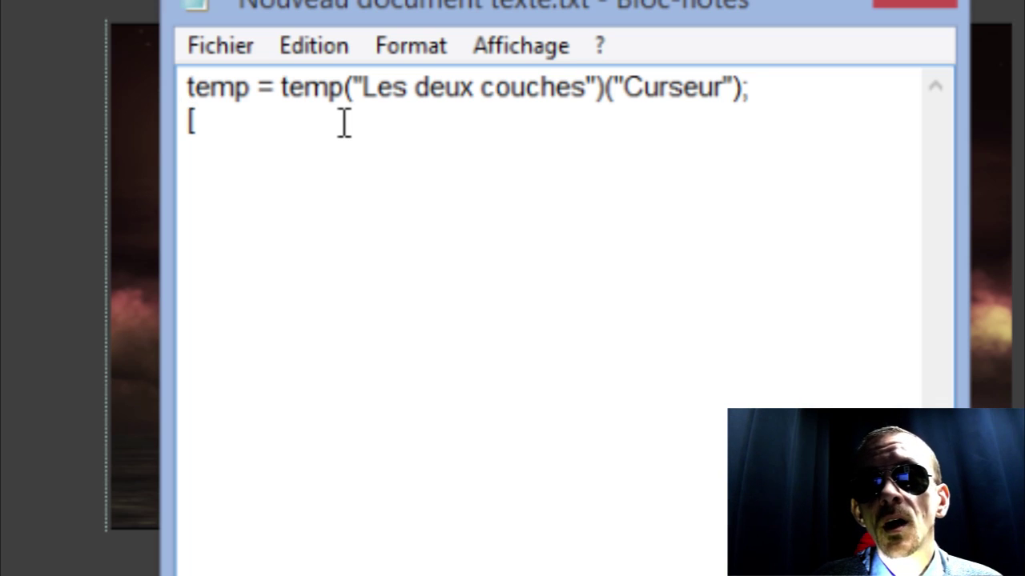
pyautogui.write('temp,')
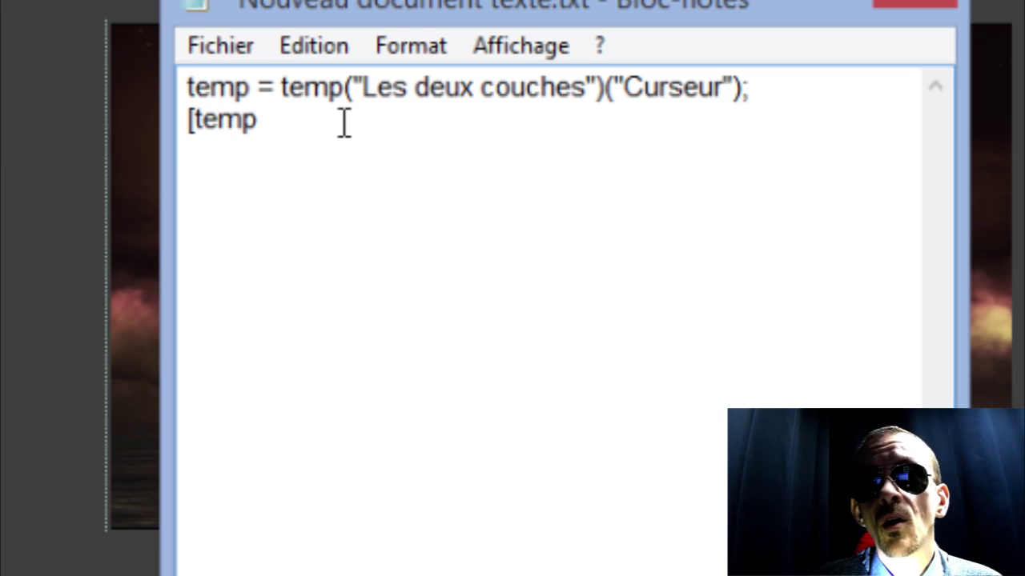
pyautogui.write('temp')
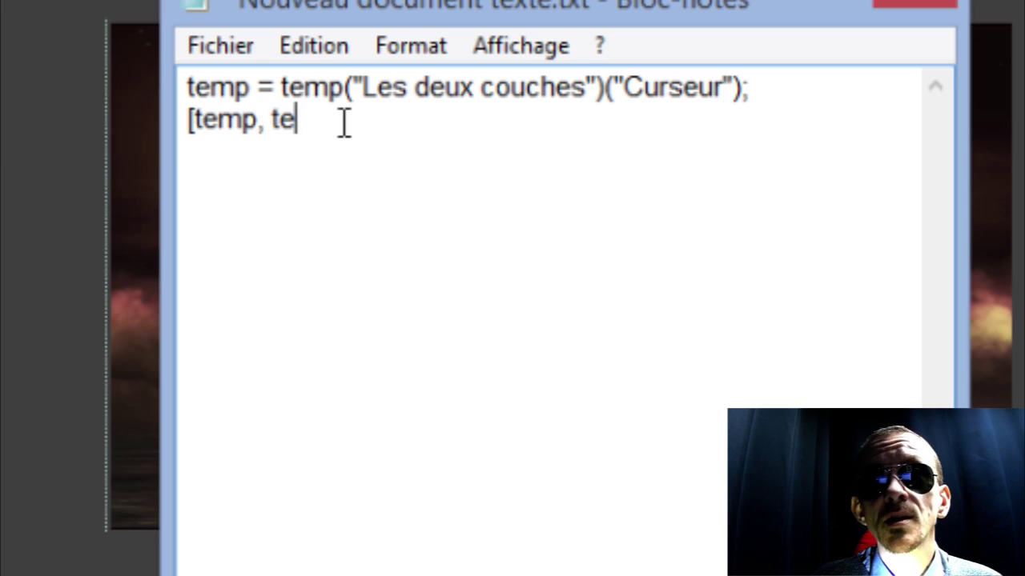
pyautogui.write(']')
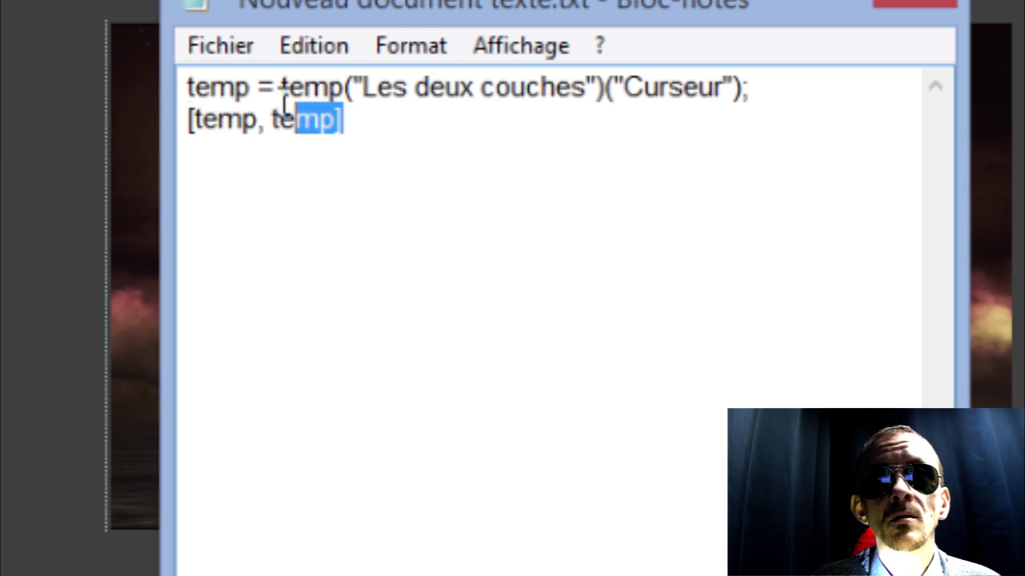
pyautogui.moveTo(342, 121); pyautogui.dragTo(186, 82)
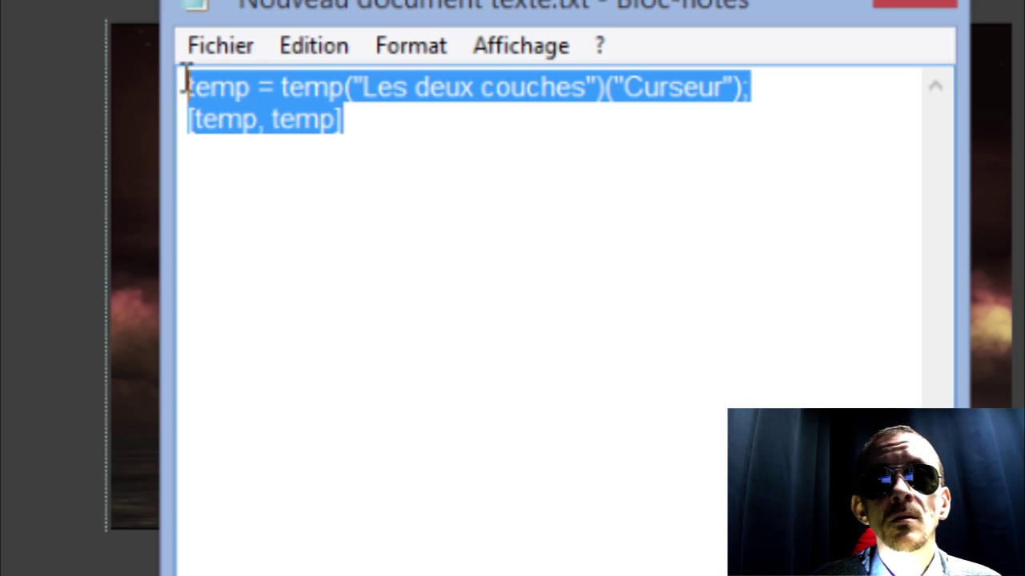
pyautogui.rightClick(278, 90)
pyautogui.click(248, 88)
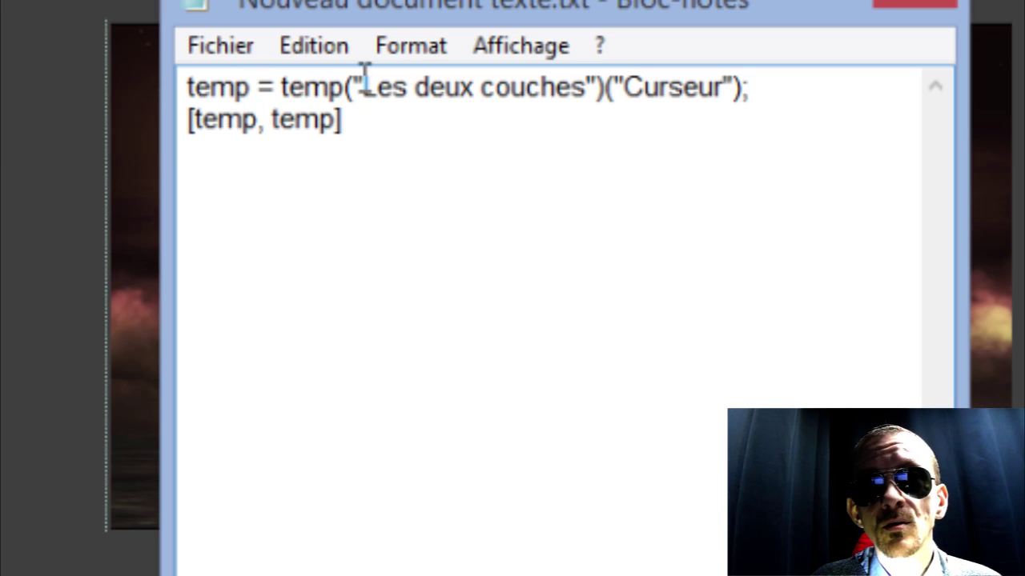
# - Replace the word temp after the equals sign with effect in the first line of the expression
pyautogui.moveTo(352, 86); pyautogui.dragTo(281, 87)
pyautogui.click(344, 84)
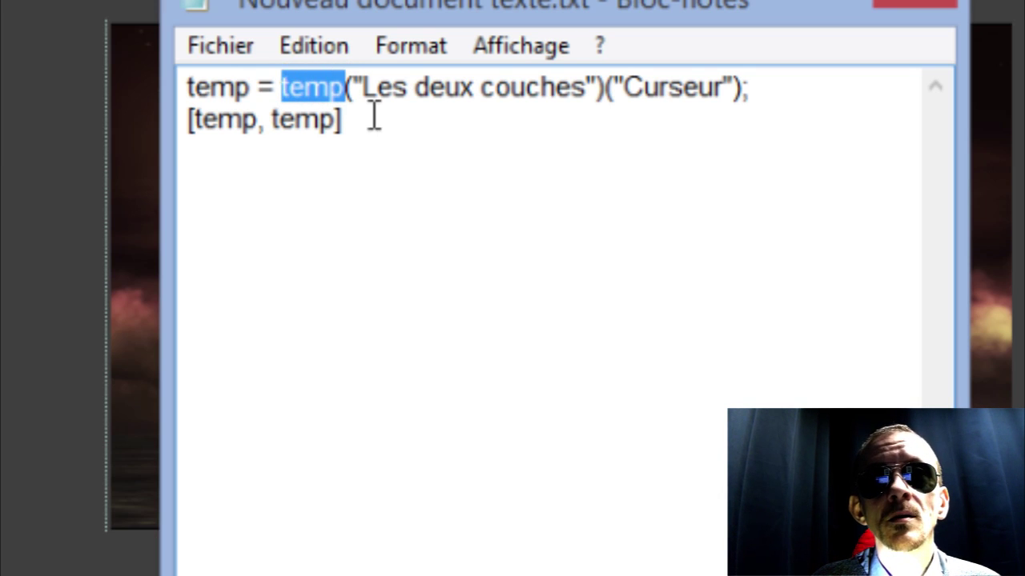
pyautogui.write('effect')
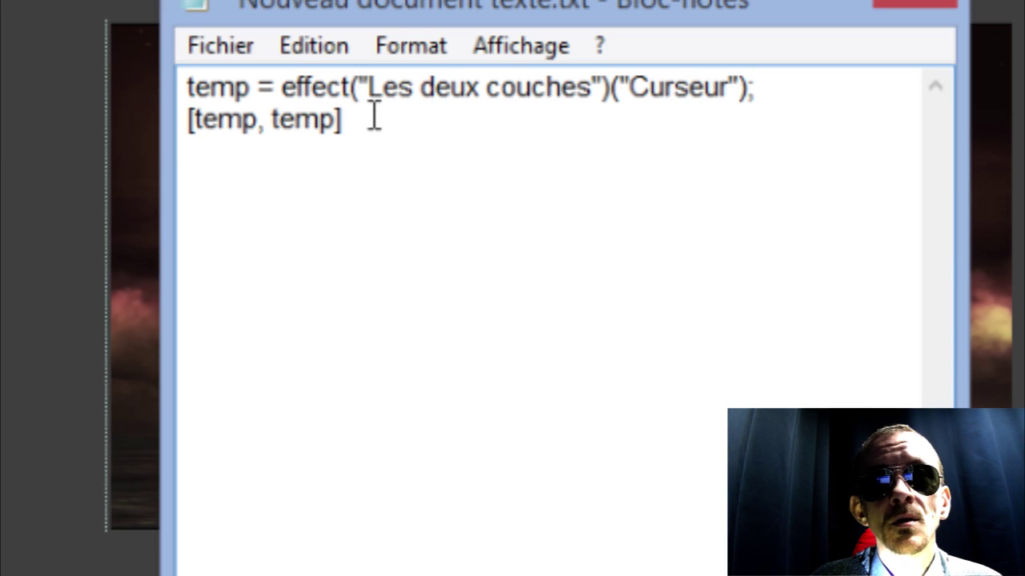
# - Copy both lines of the expression from the text document
pyautogui.moveTo(370, 121); pyautogui.dragTo(233, 89)
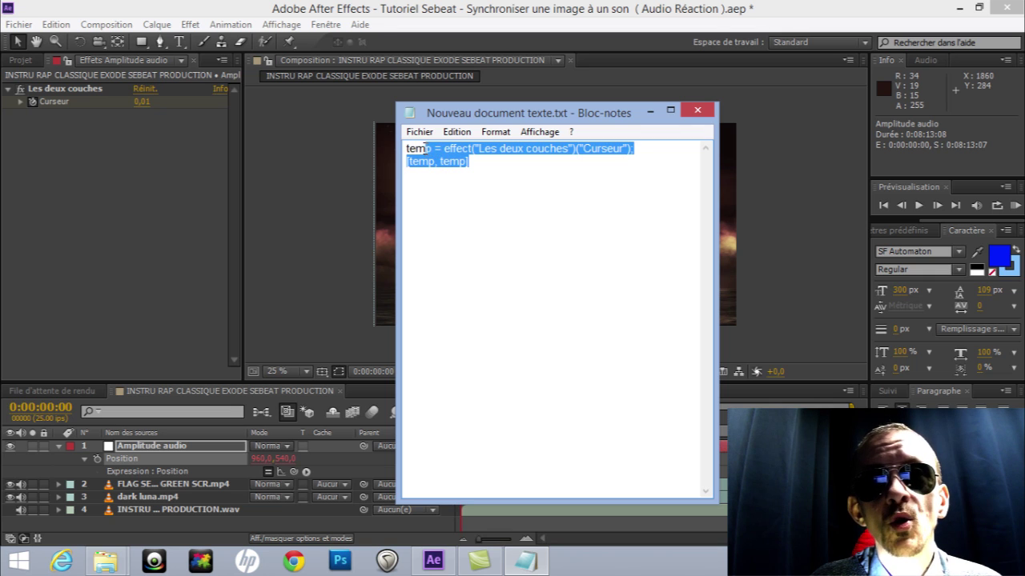
pyautogui.moveTo(425, 148); pyautogui.dragTo(398, 144)
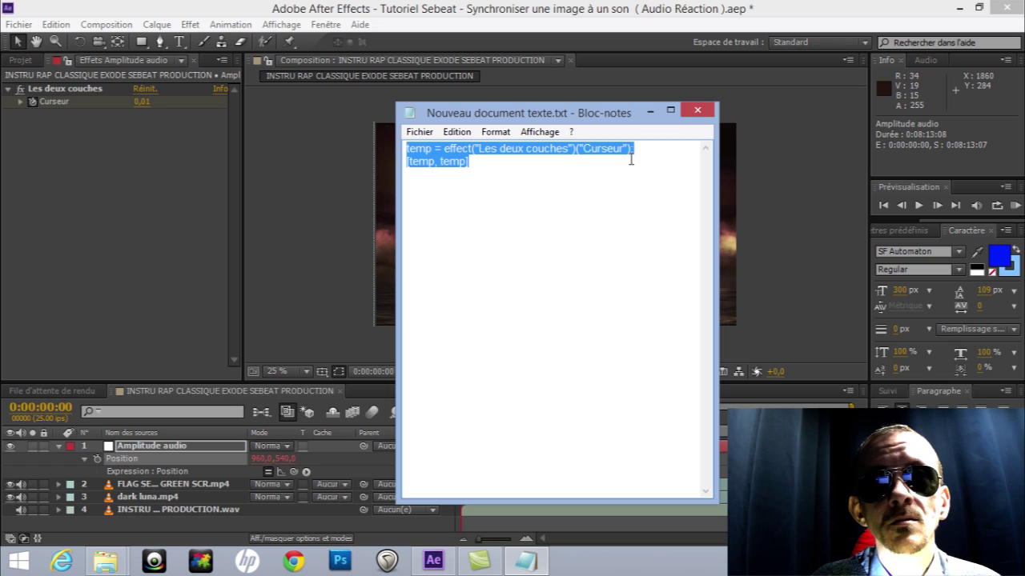
pyautogui.rightClick(453, 158)
pyautogui.click(491, 207)
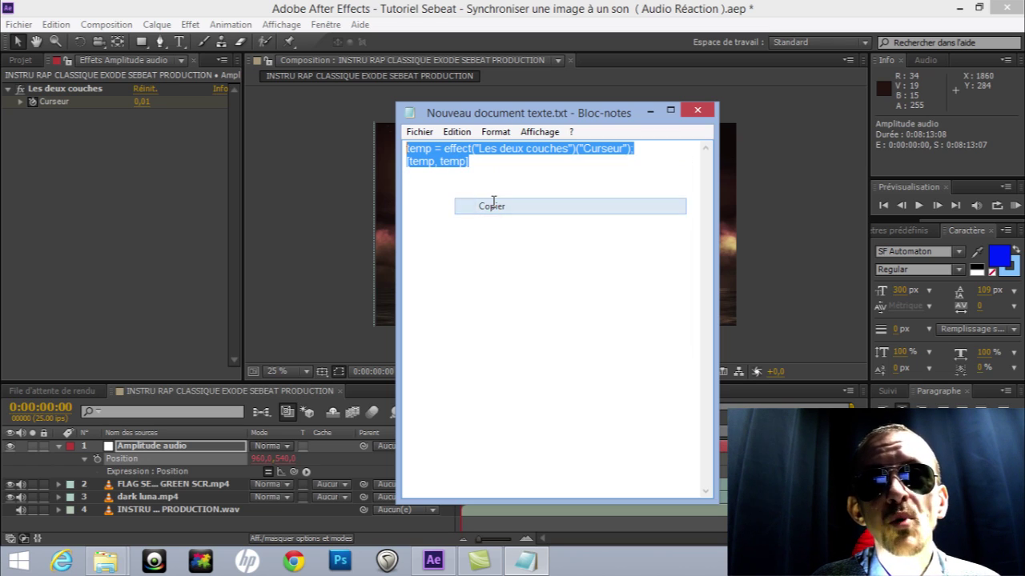
# - Switch to After Effects and replace the Amplitude audio layer's transform.position expression with the copied two-line expression
pyautogui.click(367, 6)
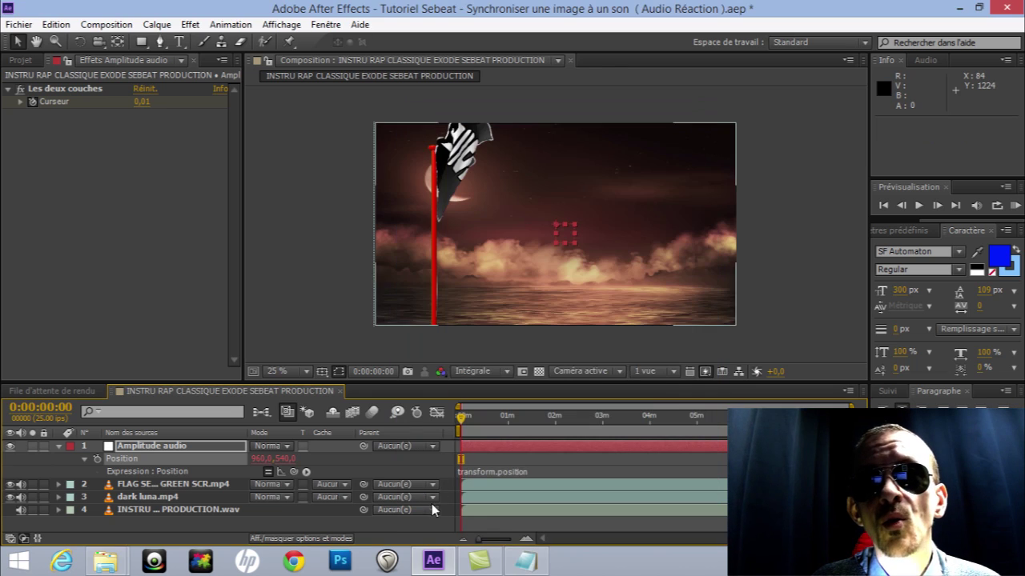
pyautogui.click(488, 472)
pyautogui.rightClick(488, 472)
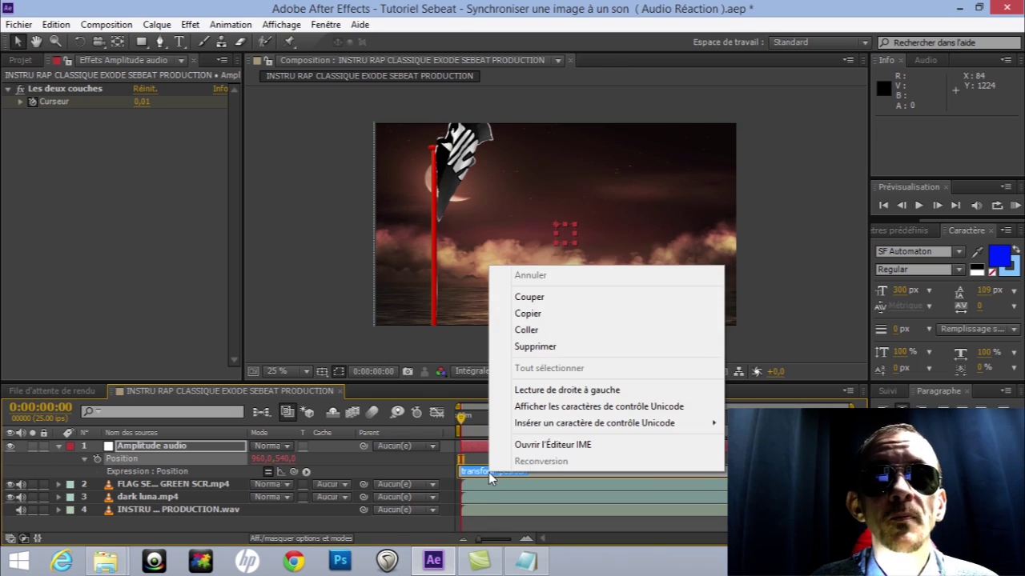
pyautogui.click(528, 328)
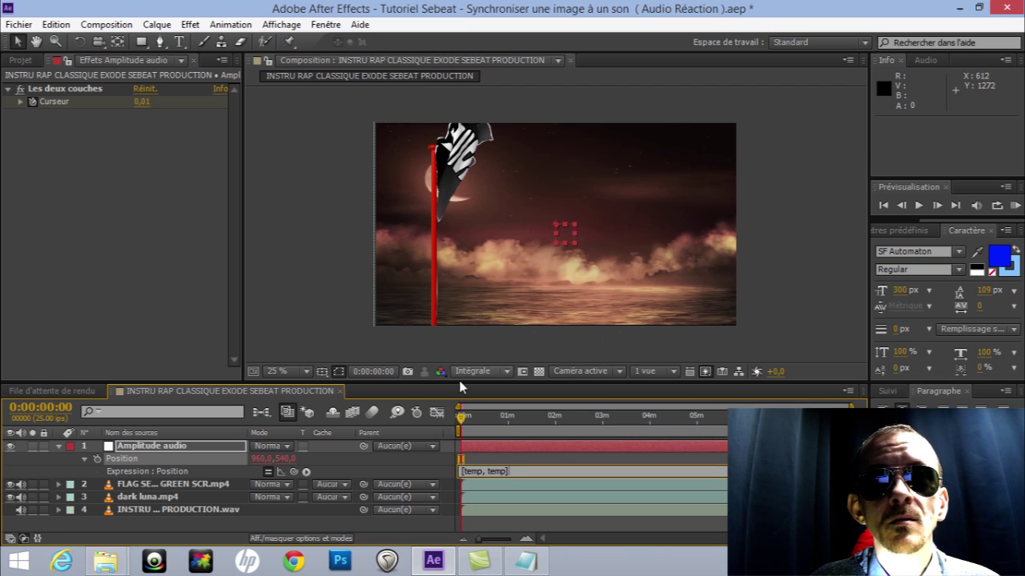
pyautogui.click(342, 341)
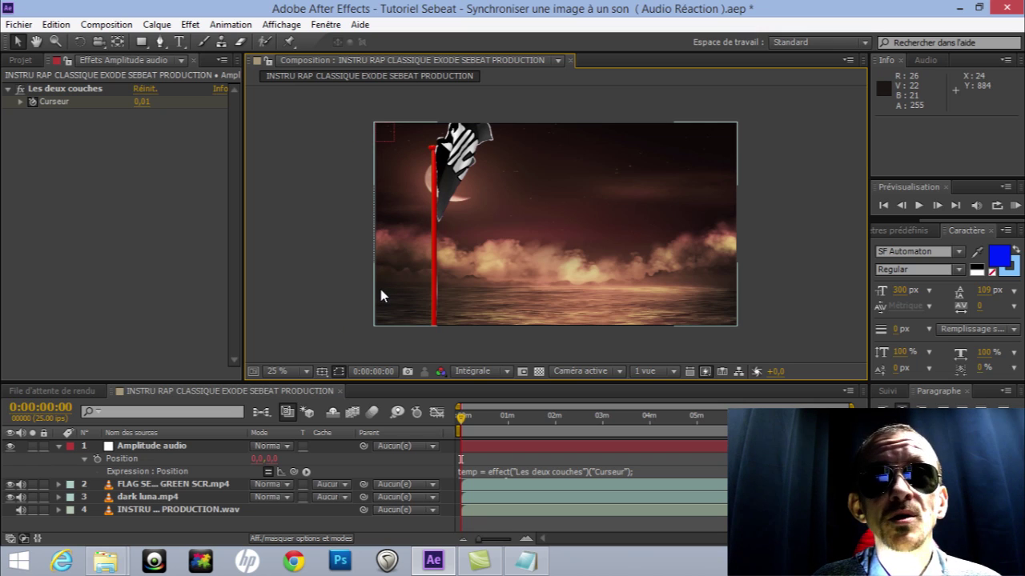
# - Apply the NewBlue Motion Effects Active Camera effect to the FLAG SEBEAT GREEN SCR.mp4 layer
pyautogui.click(154, 483)
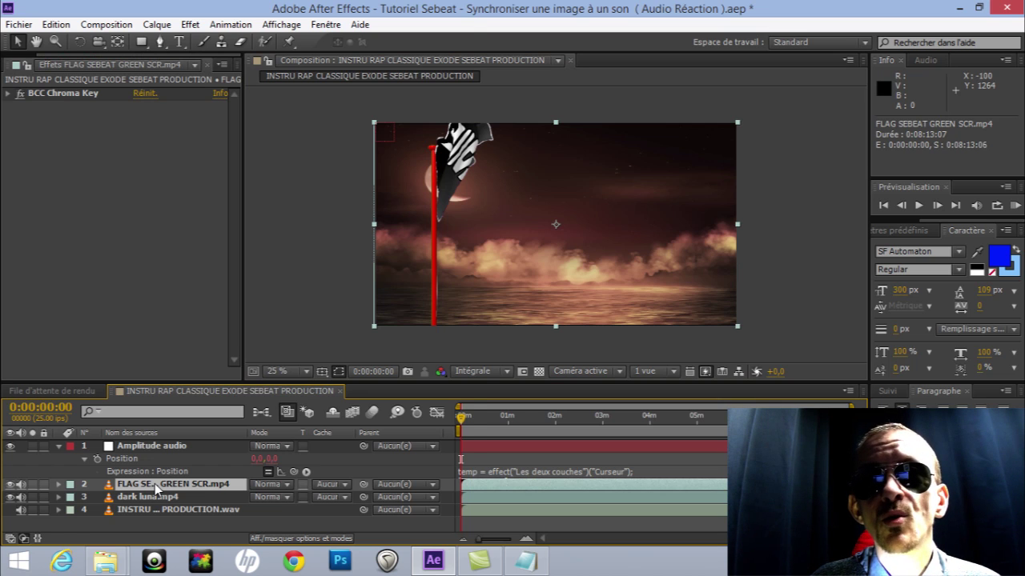
pyautogui.rightClick(155, 483)
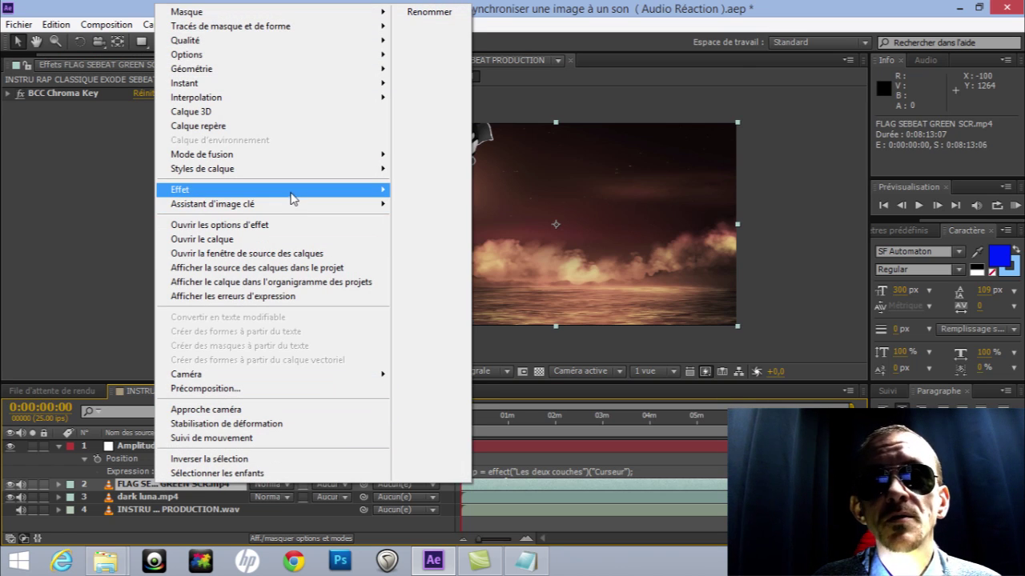
pyautogui.moveTo(292, 198)
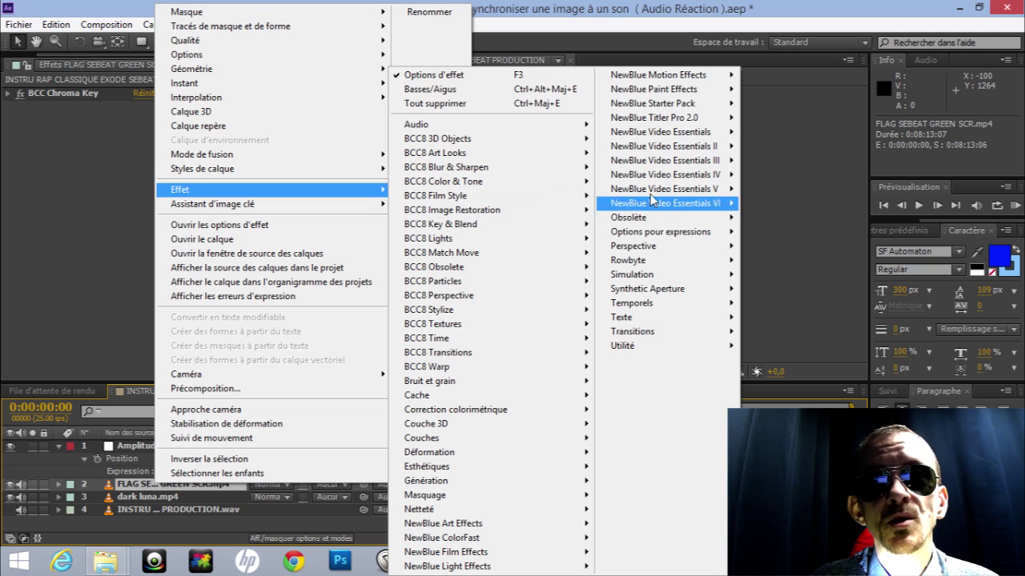
pyautogui.moveTo(678, 77)
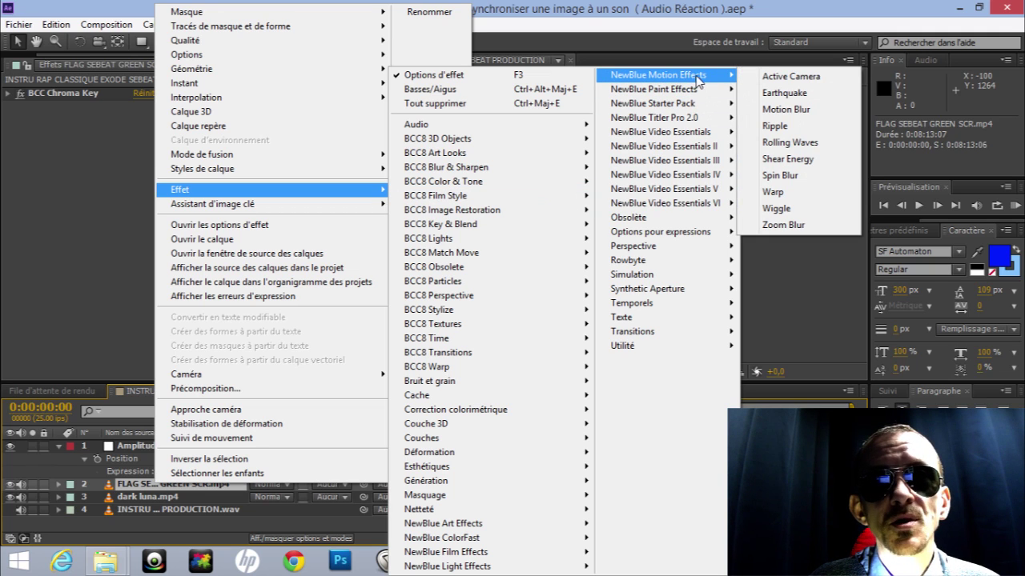
pyautogui.click(790, 77)
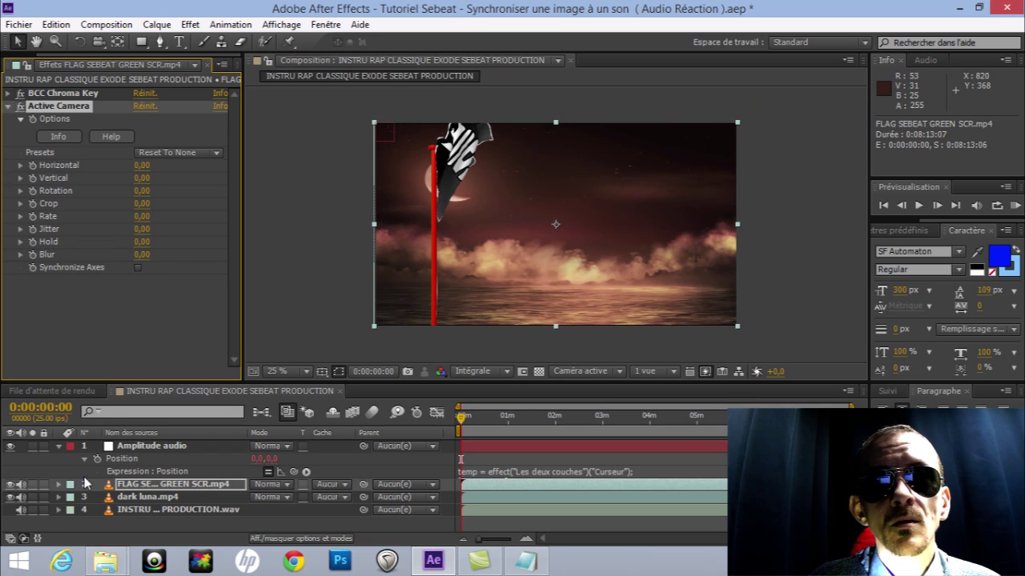
# - Add expressions to the Horizontal, Vertical, Rotation and Crop properties of Active Camera on the FLAG SEBEAT GREEN SCR.mp4 layer
pyautogui.click(59, 486)
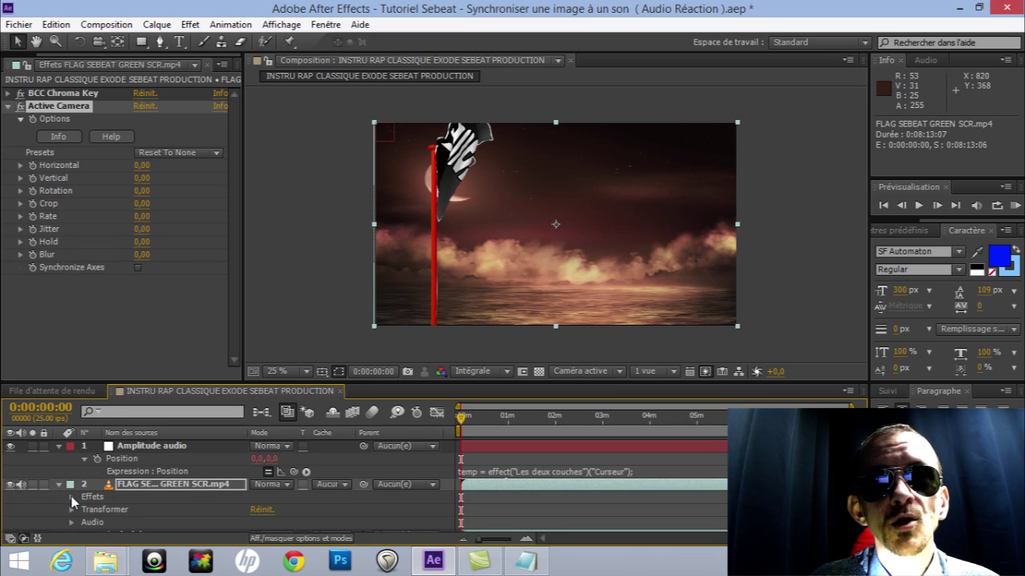
pyautogui.click(71, 497)
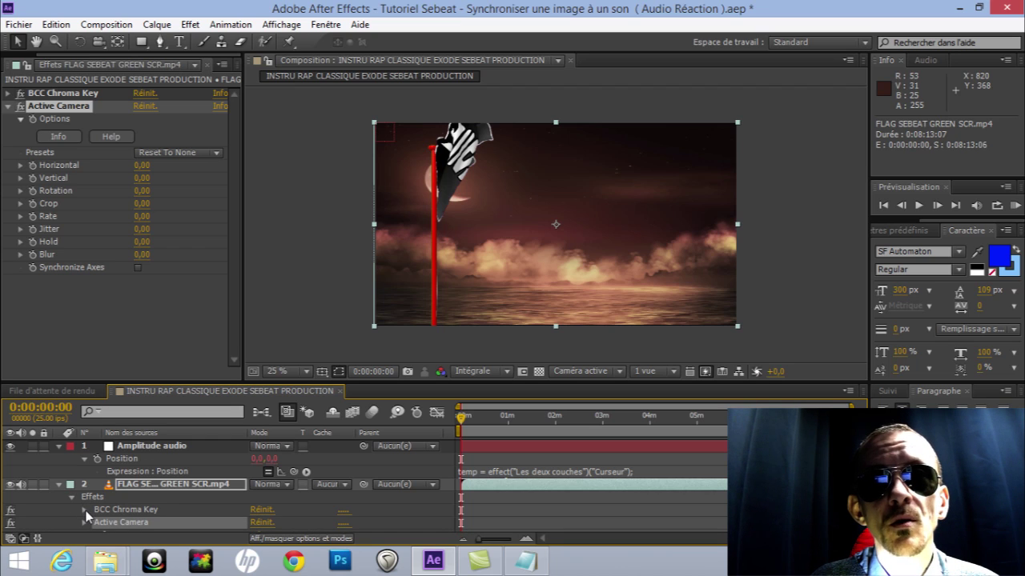
pyautogui.click(85, 523)
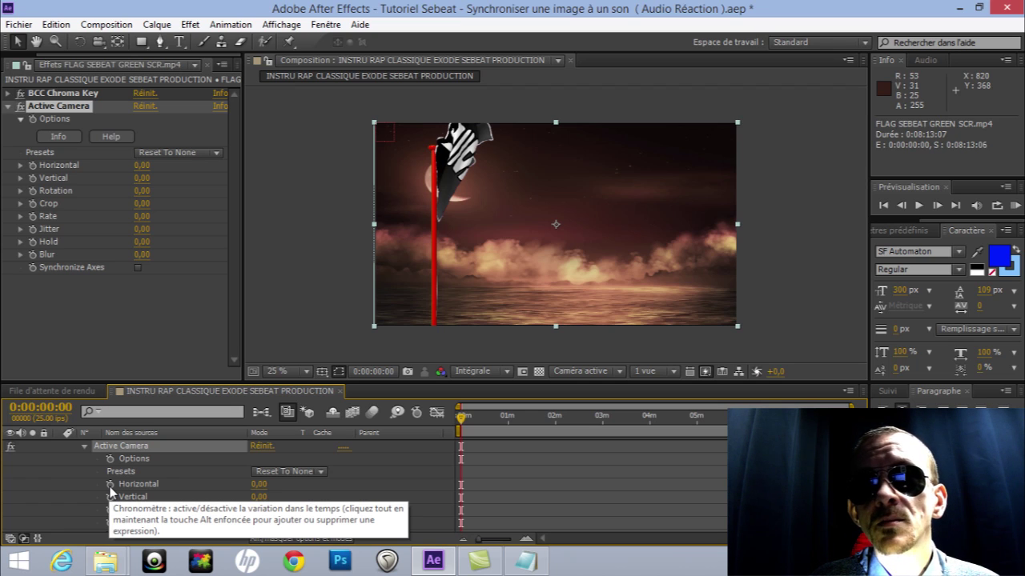
pyautogui.keyDown('alt'); pyautogui.click(110, 485); pyautogui.keyUp('alt')
pyautogui.keyDown('alt'); pyautogui.click(109, 511); pyautogui.keyUp('alt')
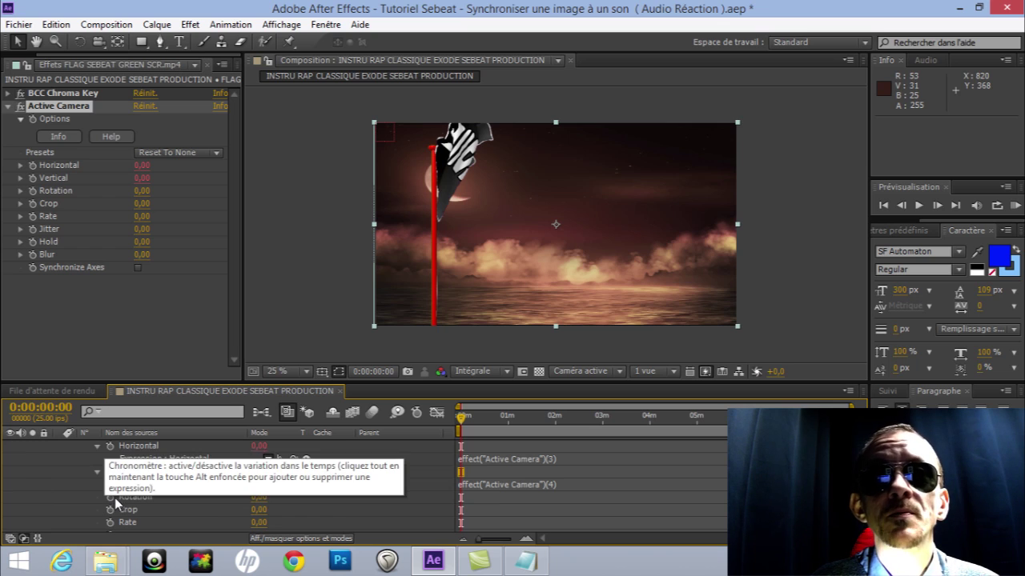
pyautogui.keyDown('alt'); pyautogui.click(111, 497); pyautogui.keyUp('alt')
pyautogui.keyDown('alt'); pyautogui.click(110, 523); pyautogui.keyUp('alt')
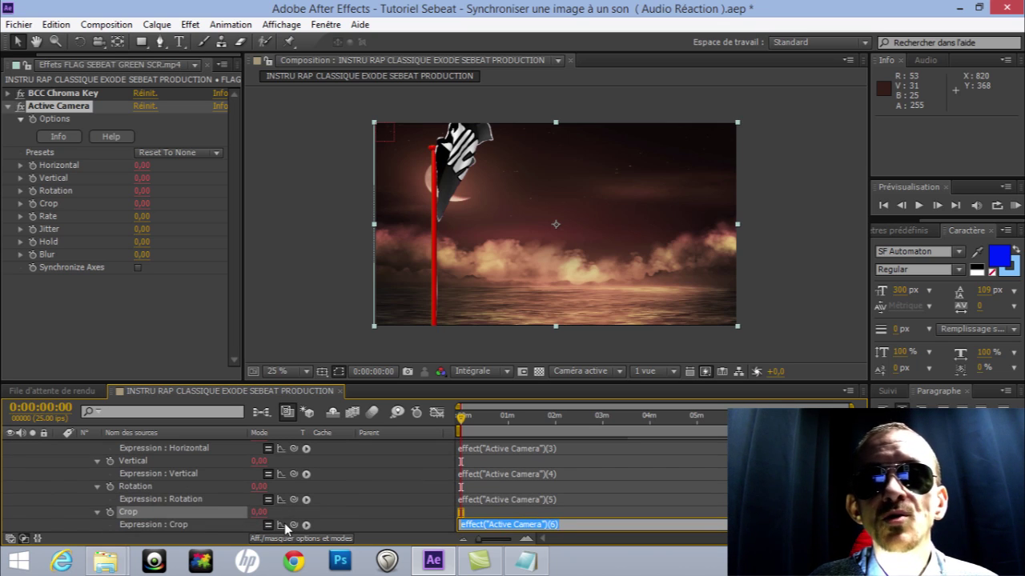
# - Link the flag layer's Active Camera Crop, Rotation, Vertical and Horizontal expressions to the Amplitude audio layer's Position
pyautogui.scroll(-5, 291, 512)
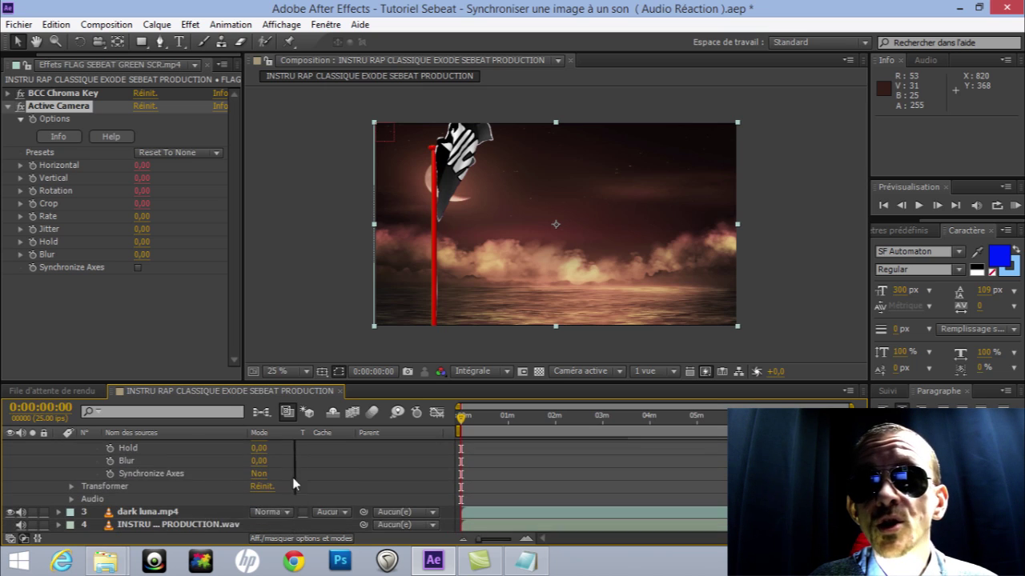
pyautogui.scroll(5, 204, 446)
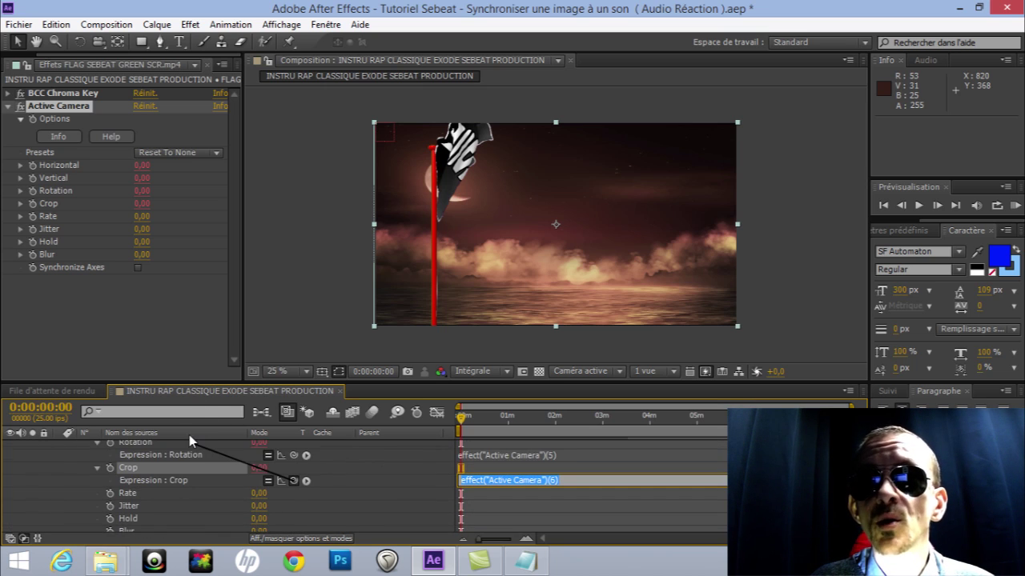
pyautogui.scroll(6, 181, 454)
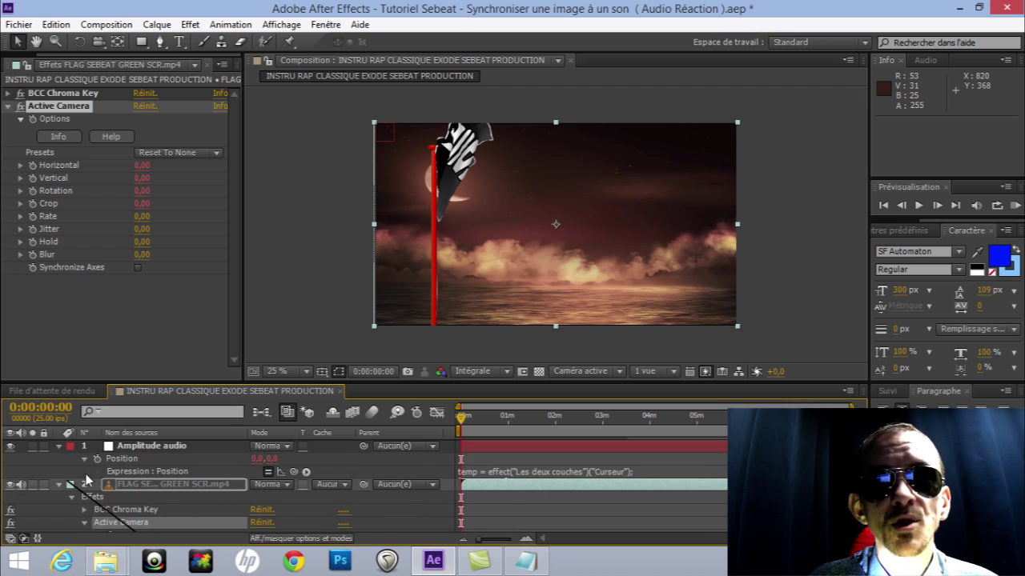
pyautogui.click(135, 460)
pyautogui.moveTo(136, 465); pyautogui.dragTo(138, 464)
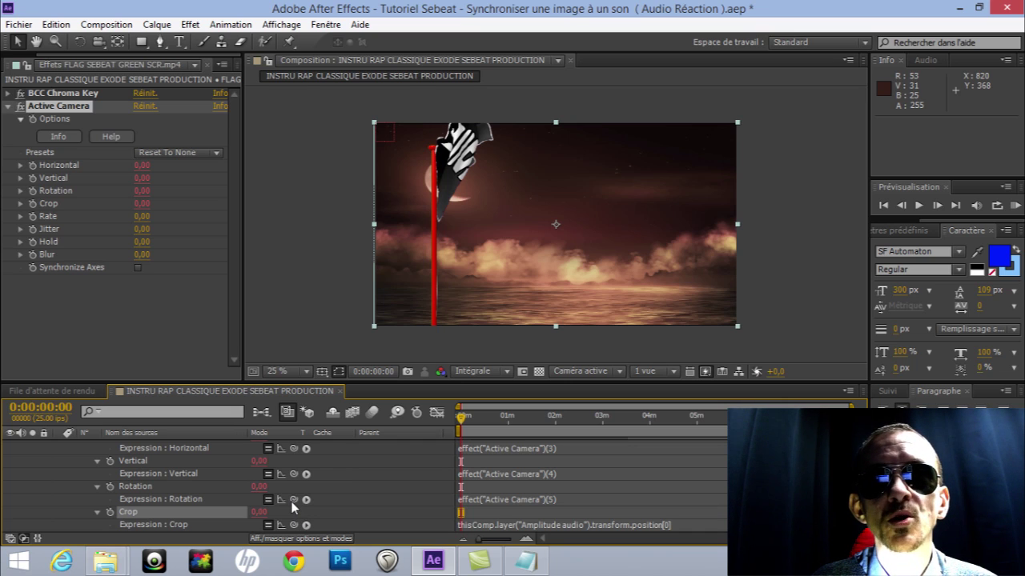
pyautogui.moveTo(293, 501); pyautogui.dragTo(166, 456)
pyautogui.moveTo(293, 500); pyautogui.dragTo(151, 459)
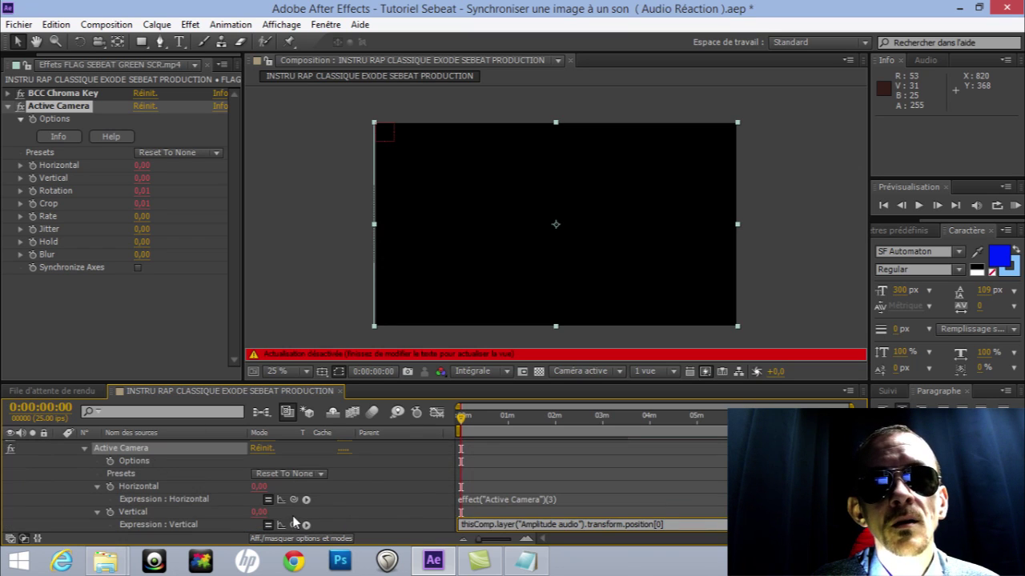
pyautogui.moveTo(296, 502); pyautogui.dragTo(135, 455)
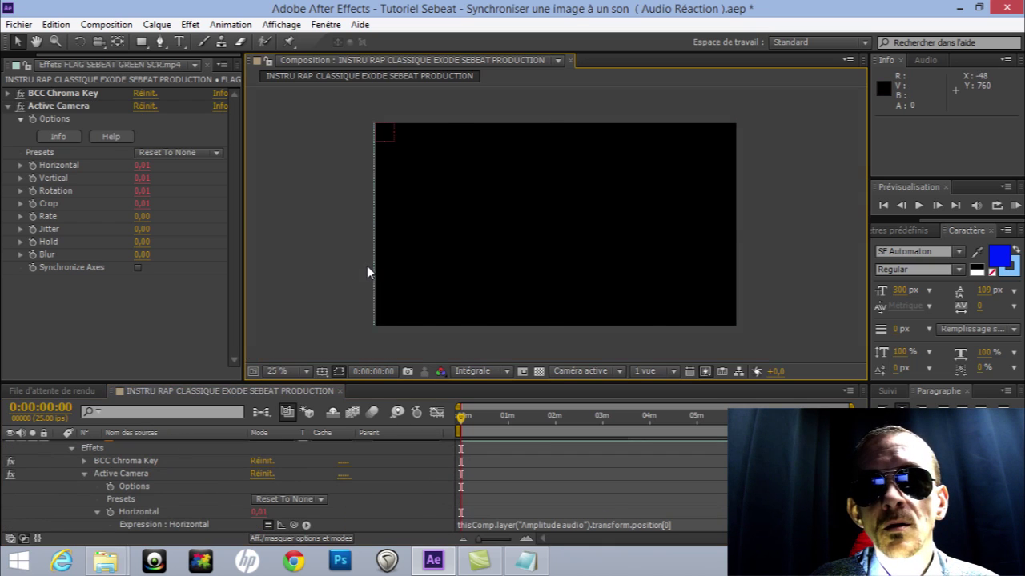
# - Set the composition's preview resolution to Un quart and scrub through the timeline, returning to 0:00:00:00
pyautogui.click(468, 419)
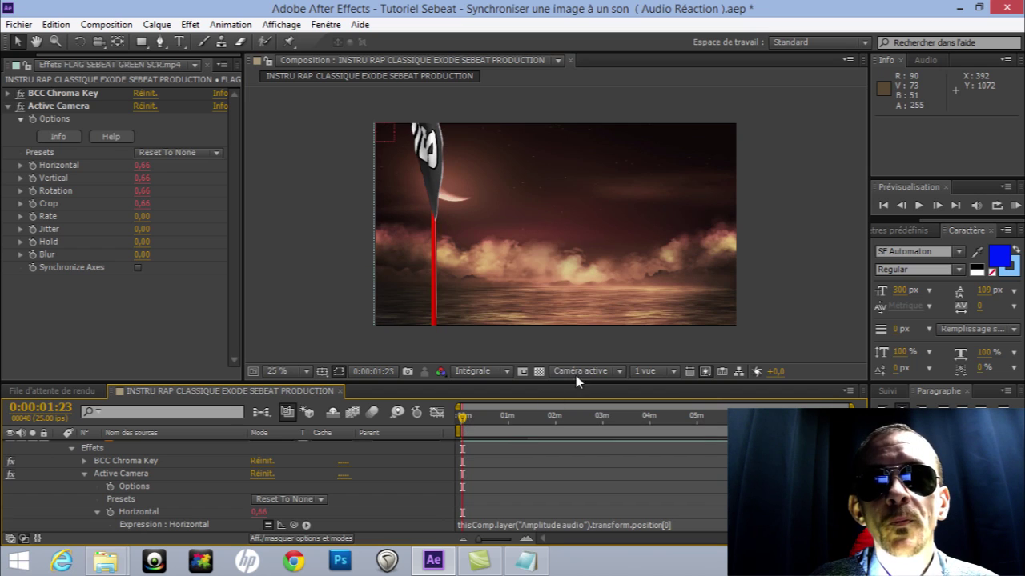
pyautogui.click(511, 373)
pyautogui.click(490, 458)
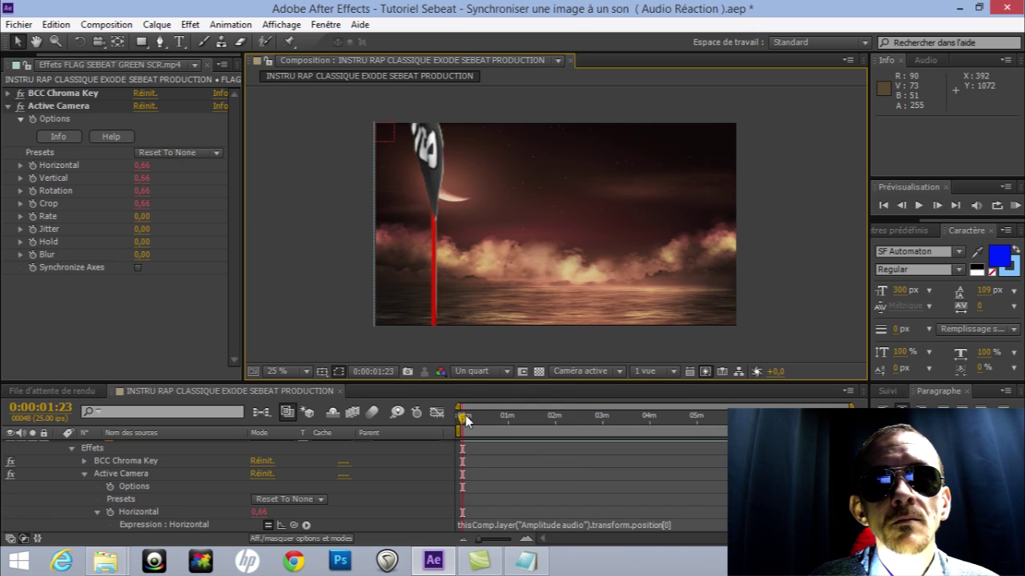
pyautogui.moveTo(486, 417); pyautogui.dragTo(257, 420)
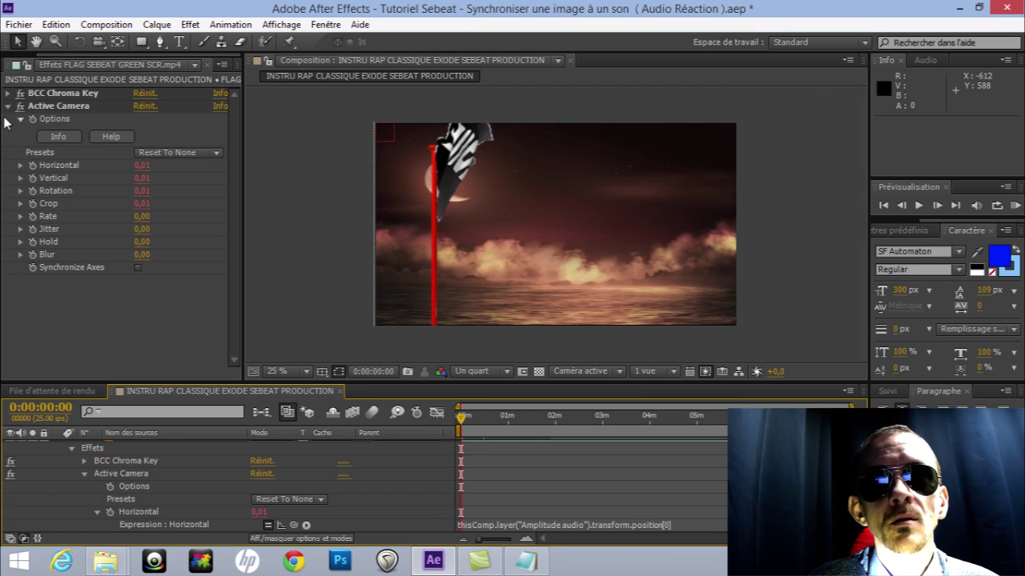
# - Copy the Active Camera effect with its expressions from the flag layer and paste it onto the dark luna.mp4 layer
pyautogui.click(50, 111)
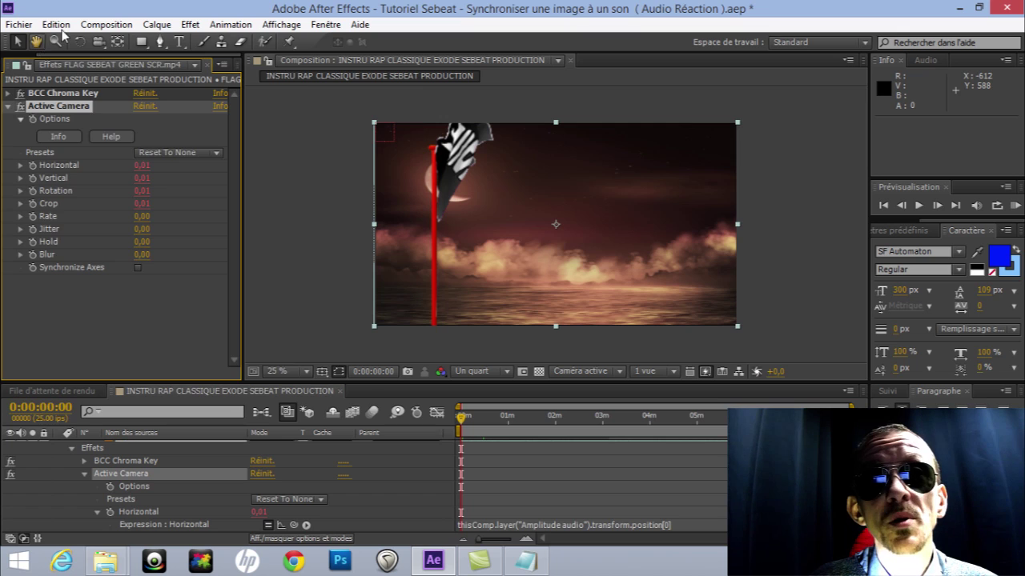
pyautogui.click(61, 27)
pyautogui.click(76, 113)
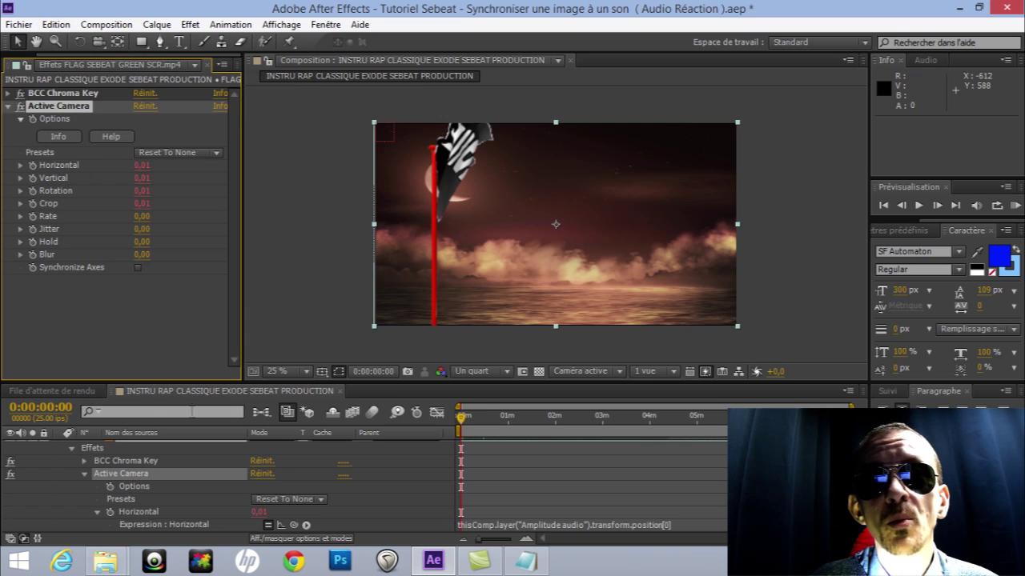
pyautogui.scroll(3, 262, 490)
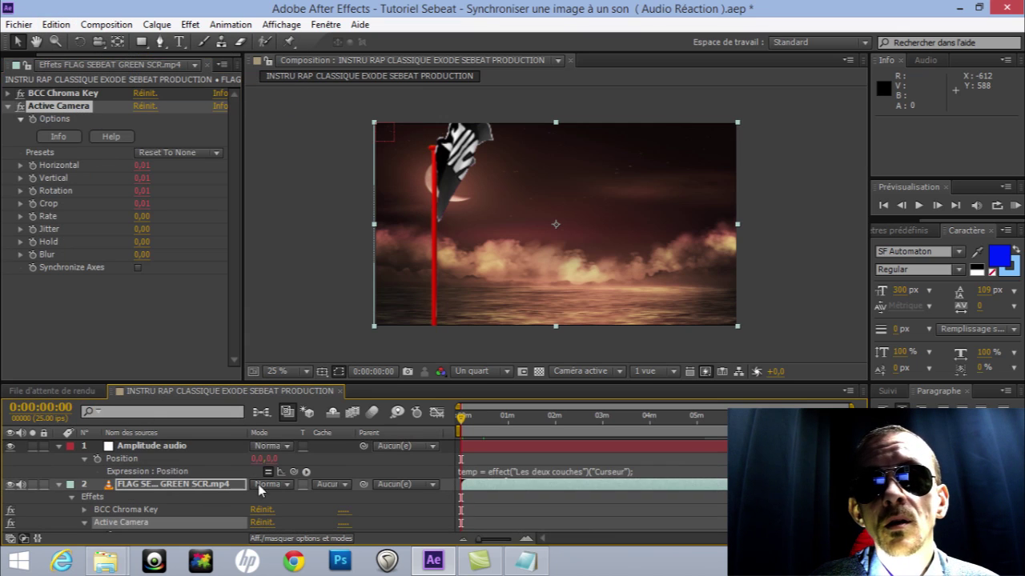
pyautogui.click(57, 484)
pyautogui.click(131, 495)
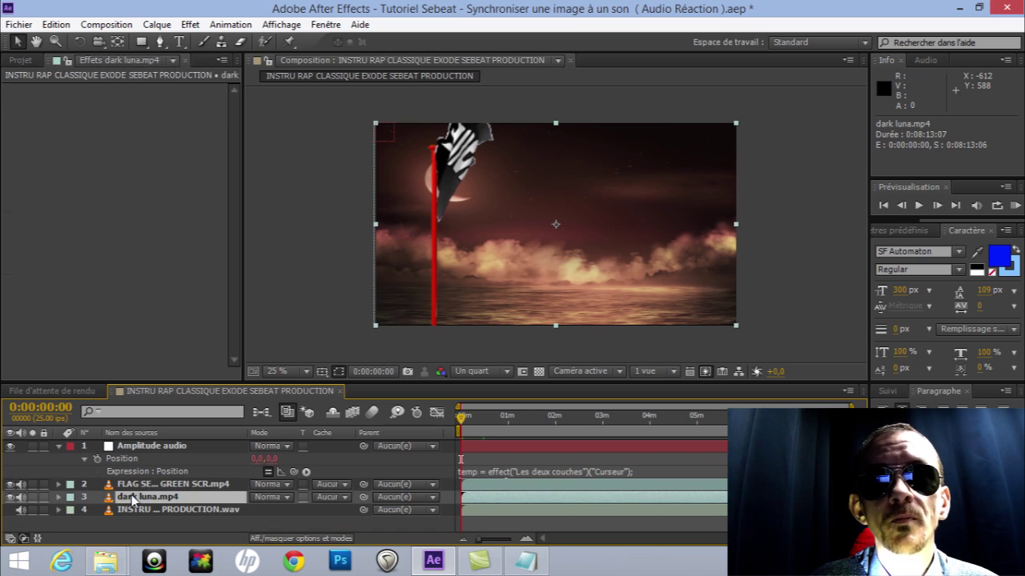
pyautogui.rightClick(108, 277)
pyautogui.click(56, 24)
pyautogui.click(56, 24)
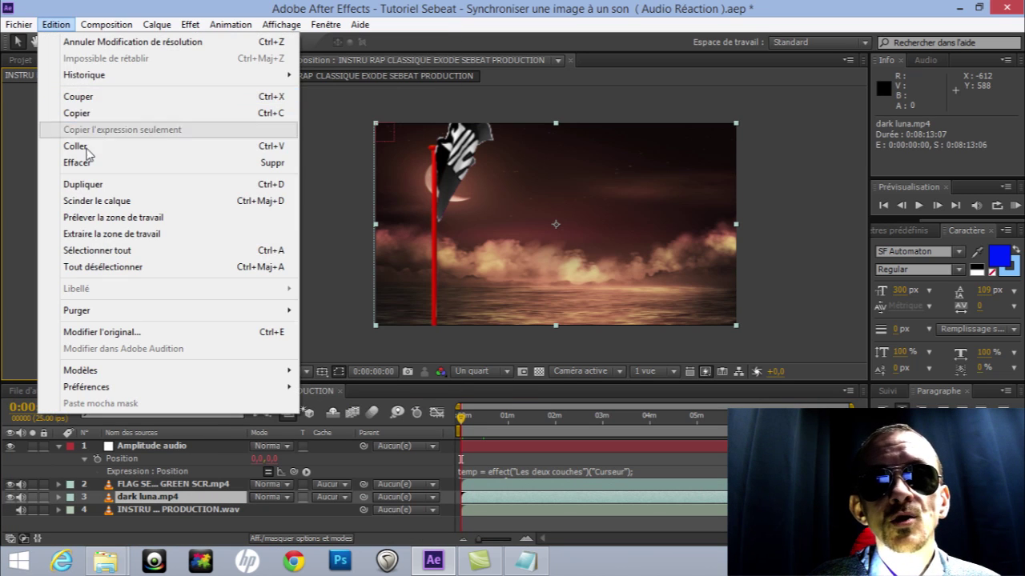
pyautogui.click(84, 142)
# - Scrub to about 0:00:36:24 to check the flag and background motion, and return to the first frame
pyautogui.moveTo(456, 418); pyautogui.dragTo(494, 423)
pyautogui.click(939, 206)
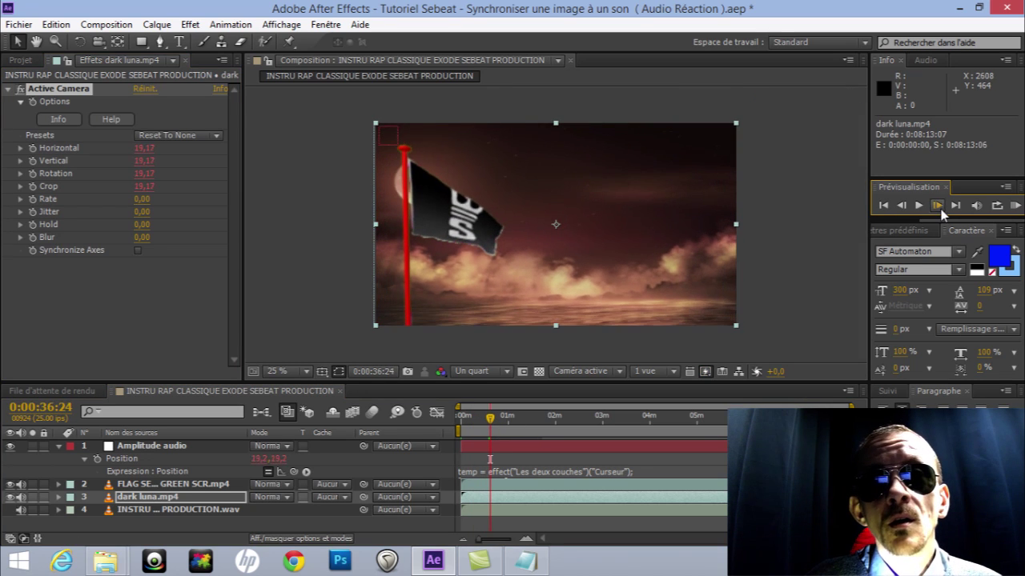
pyautogui.click(883, 205)
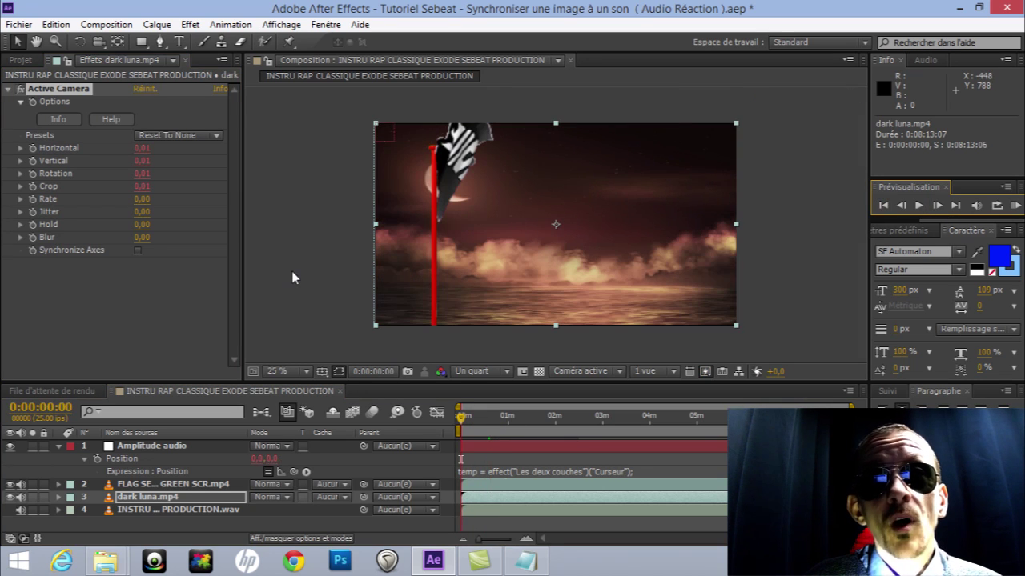
# - Apply the NewBlue Light Effects Glow Pro effect to the dark luna.mp4 layer
pyautogui.rightClick(148, 497)
pyautogui.moveTo(322, 208)
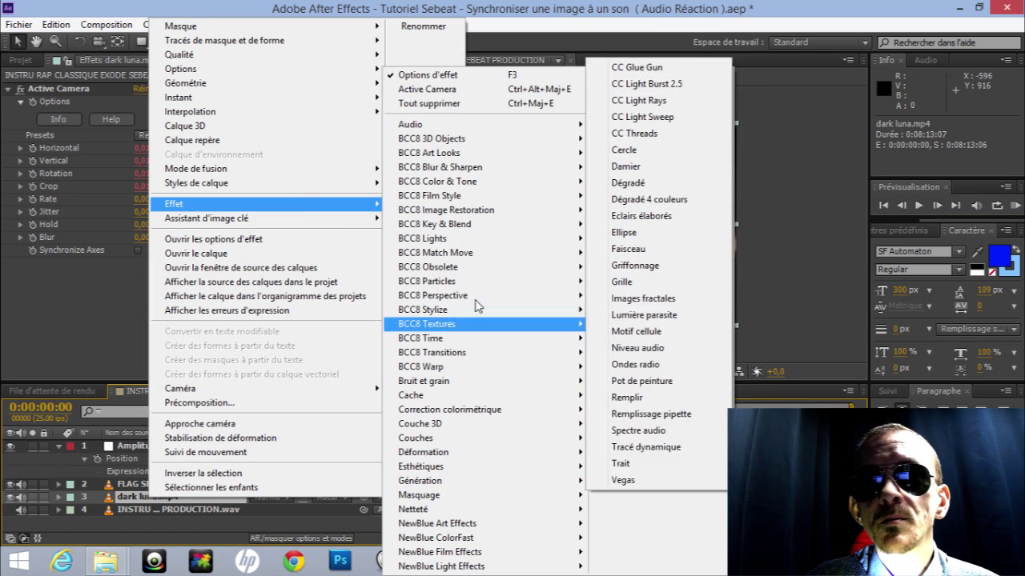
pyautogui.moveTo(535, 559)
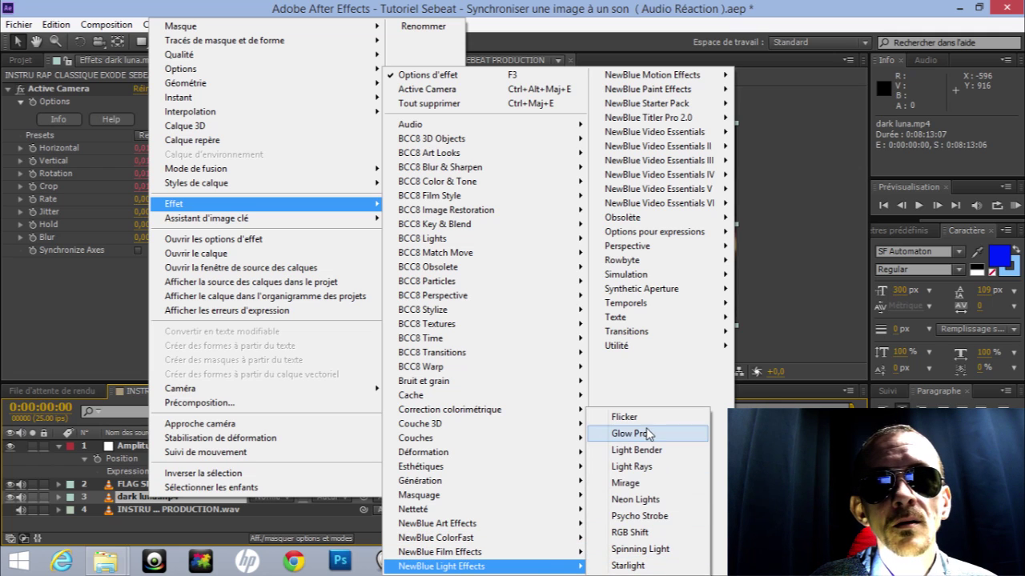
pyautogui.click(628, 434)
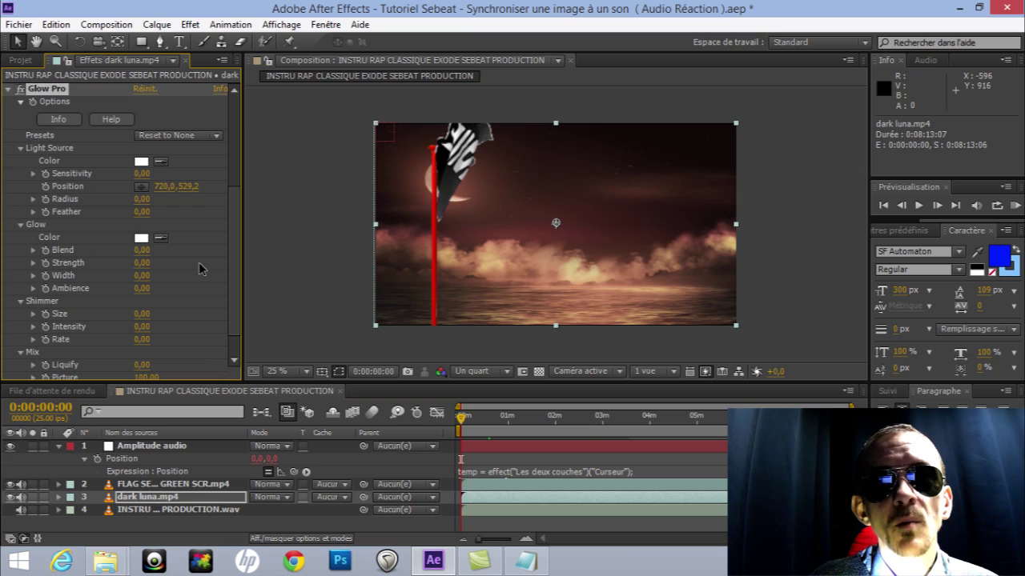
# - Choose the Angels preset for Glow Pro and set the light source Sensitivity to 31
pyautogui.click(196, 136)
pyautogui.click(201, 167)
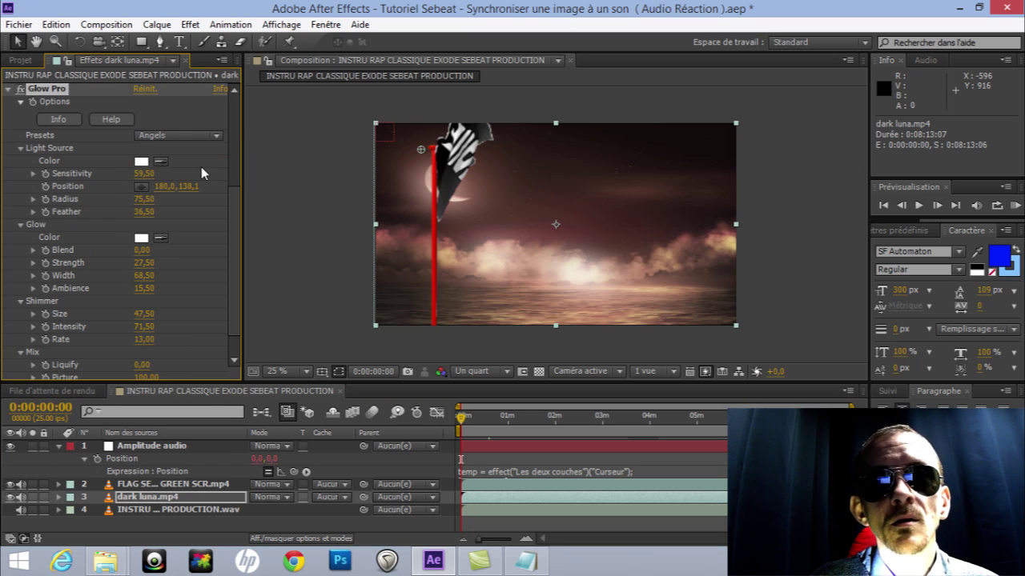
pyautogui.moveTo(140, 174); pyautogui.dragTo(100, 173)
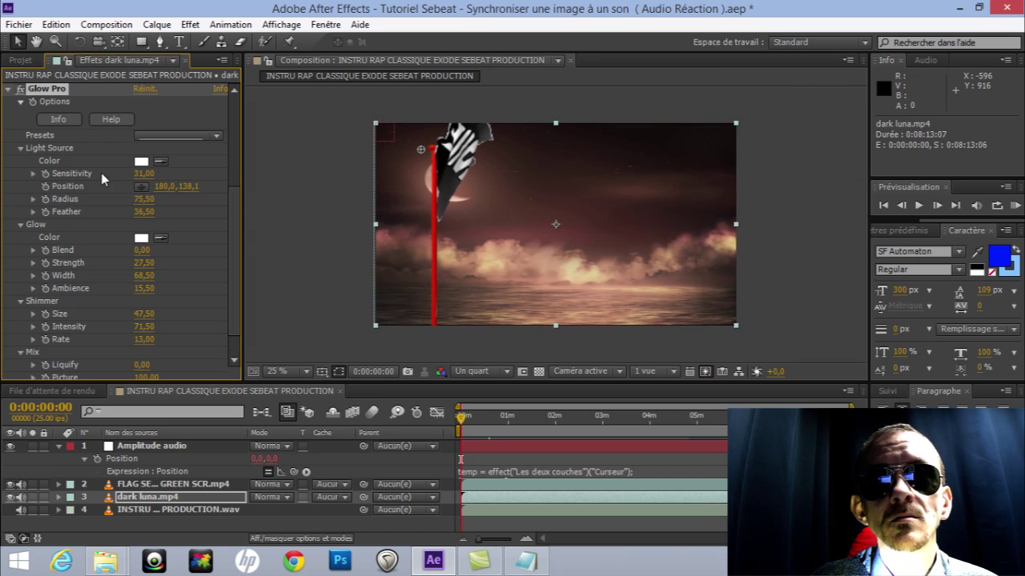
# - Add an expression to Glow Pro's Light Source Sensitivity on dark luna.mp4 and link it to the Amplitude audio layer's Position
pyautogui.click(57, 497)
pyautogui.click(83, 525)
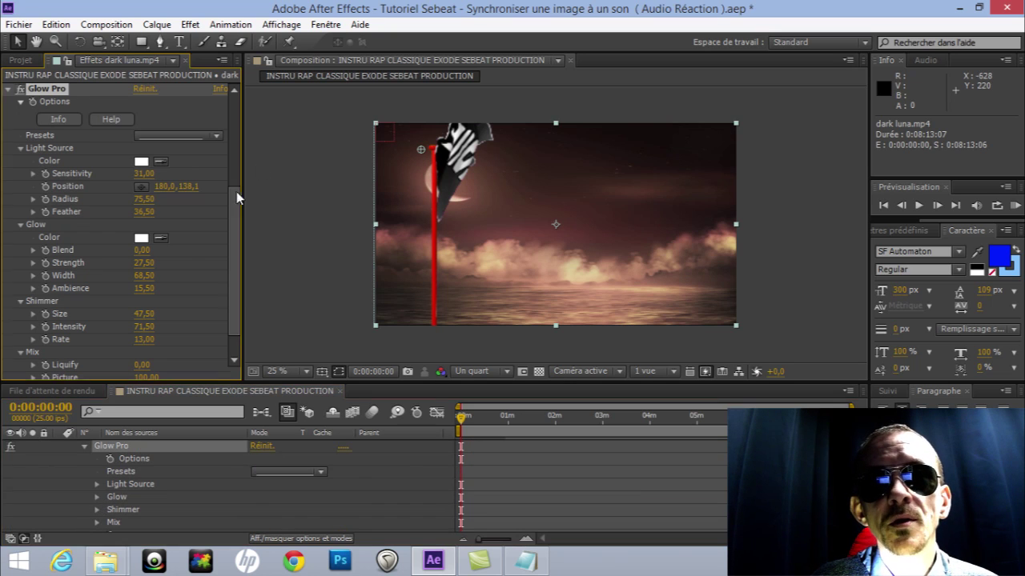
pyautogui.scroll(3, 40, 190)
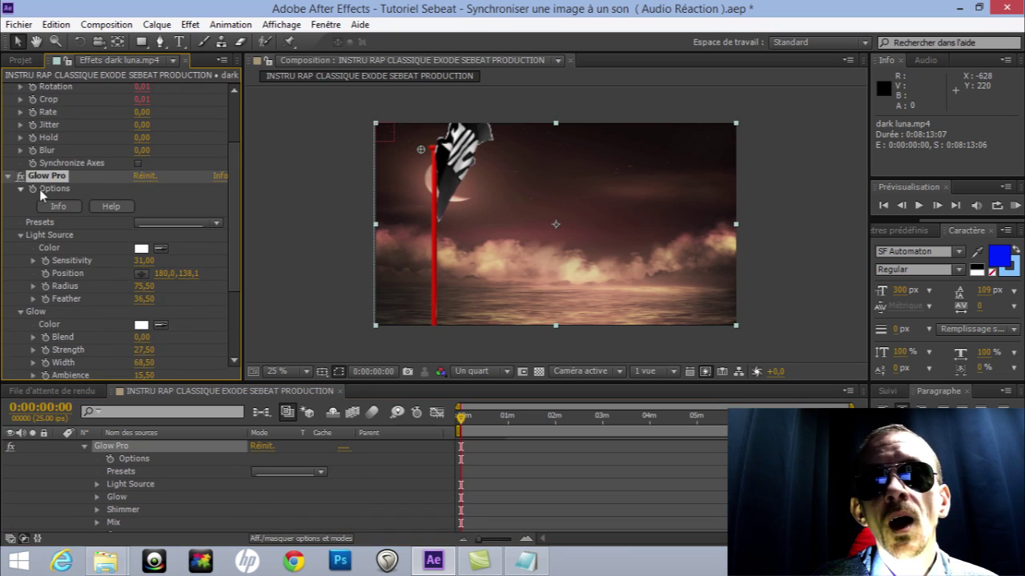
pyautogui.click(97, 484)
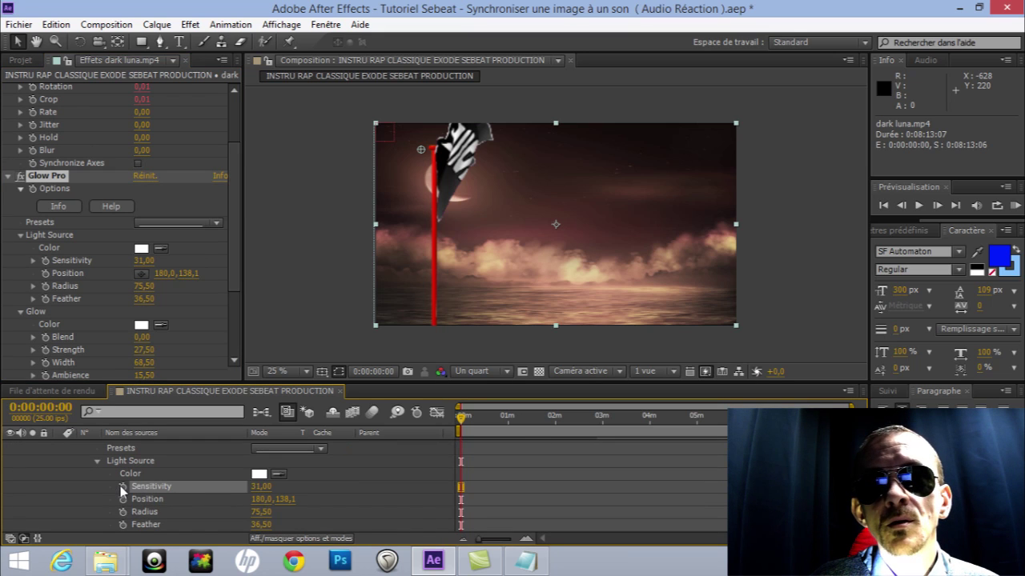
pyautogui.keyDown('alt'); pyautogui.click(122, 486); pyautogui.keyUp('alt')
pyautogui.moveTo(293, 500); pyautogui.dragTo(260, 476)
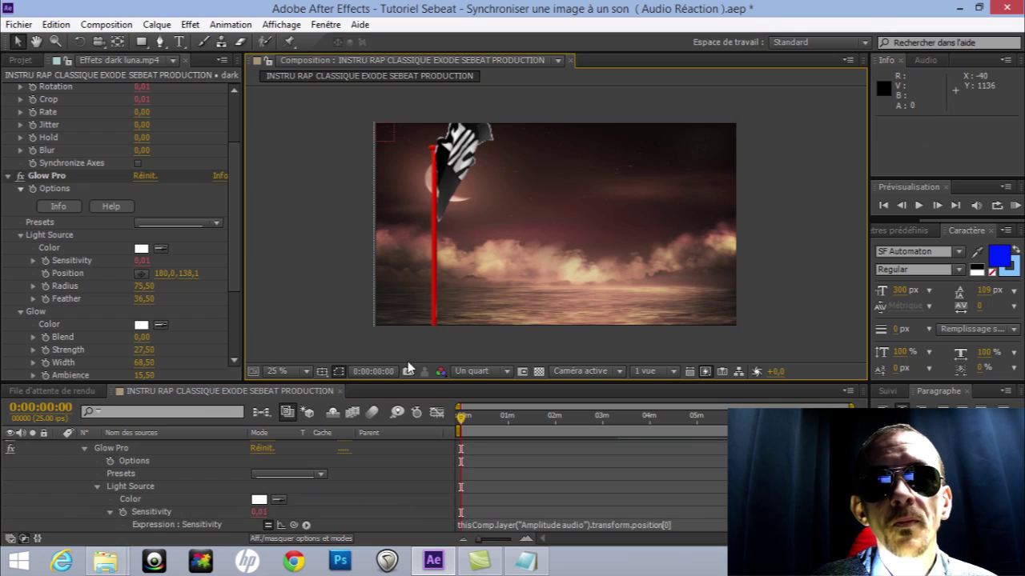
# - Scrub the timeline to check the audio-driven glow, return to the first frame and collapse the dark luna.mp4 layer's properties
pyautogui.moveTo(460, 417); pyautogui.dragTo(484, 421)
pyautogui.click(883, 206)
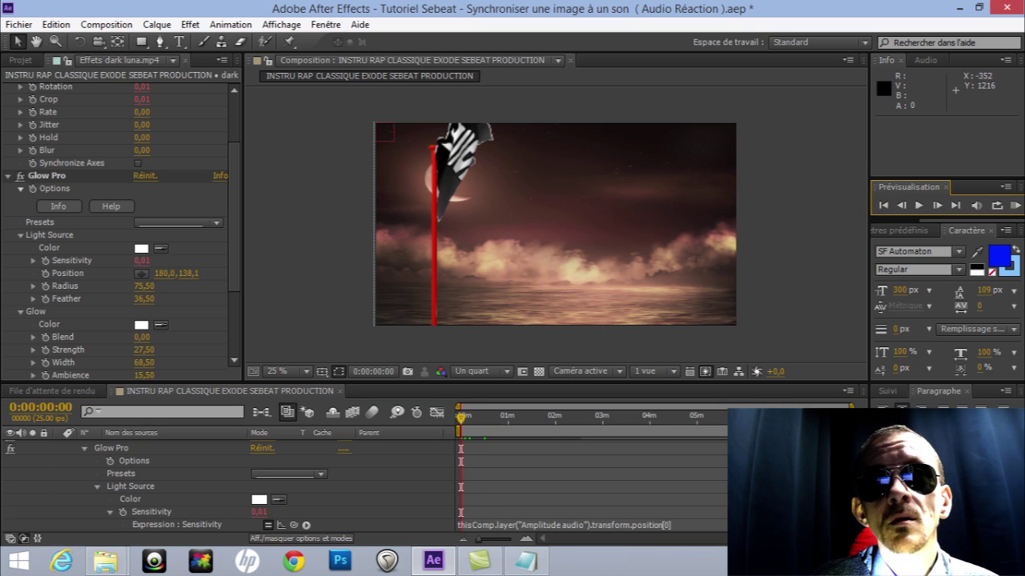
pyautogui.scroll(5, 60, 481)
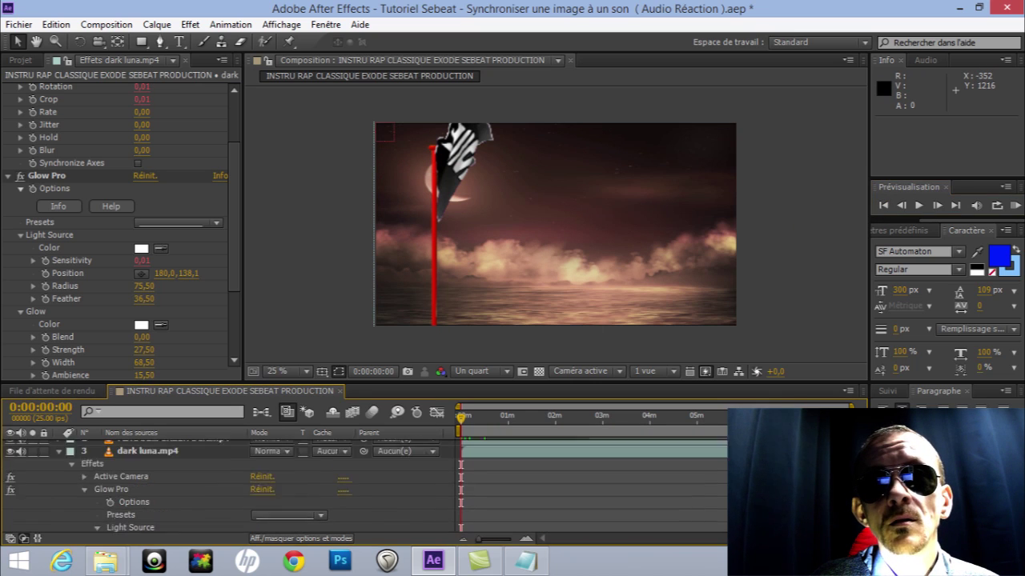
pyautogui.click(58, 497)
# - Add the composition to the render queue and set its output module to H.264
pyautogui.click(19, 24)
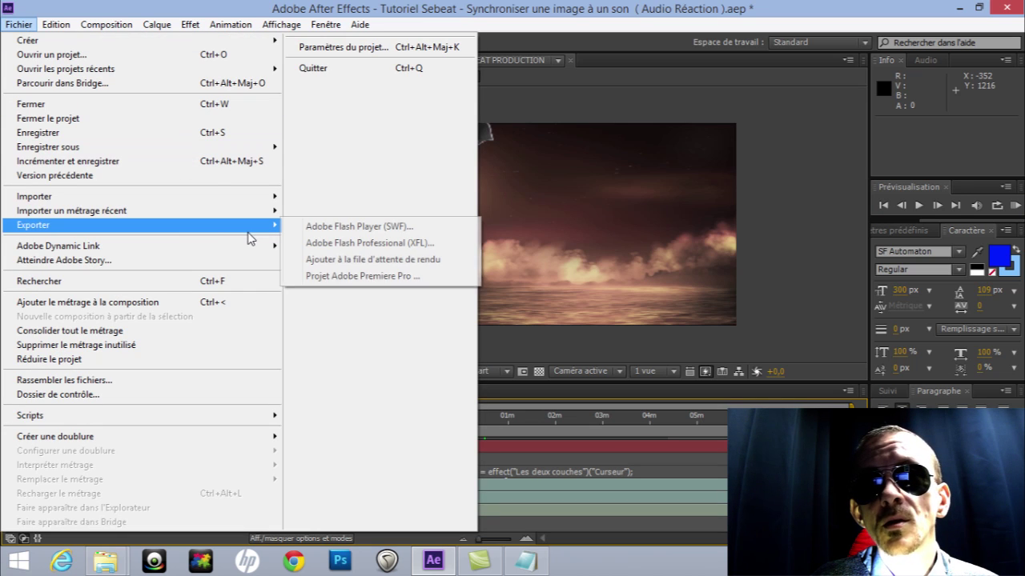
pyautogui.click(240, 24)
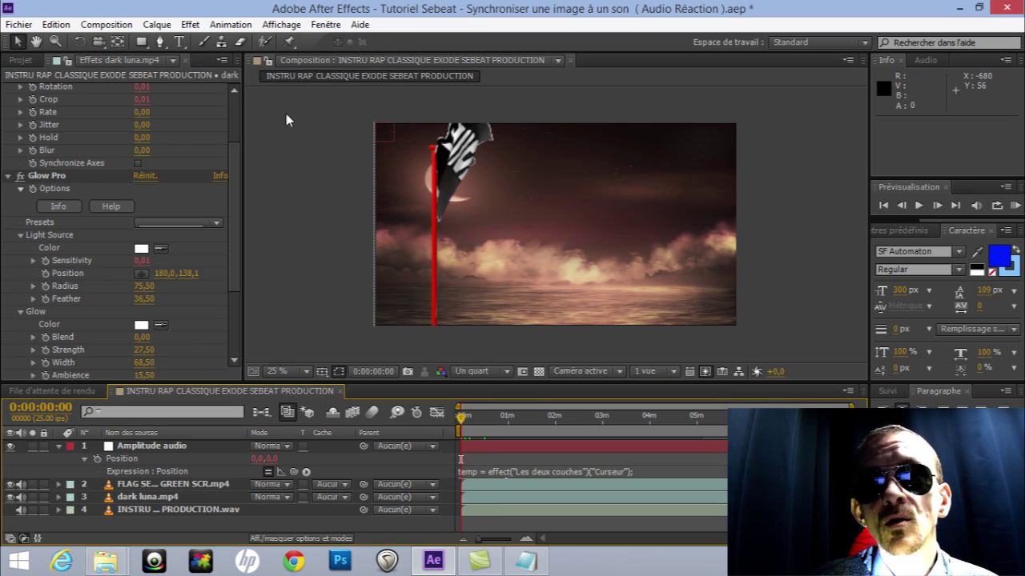
pyautogui.click(106, 24)
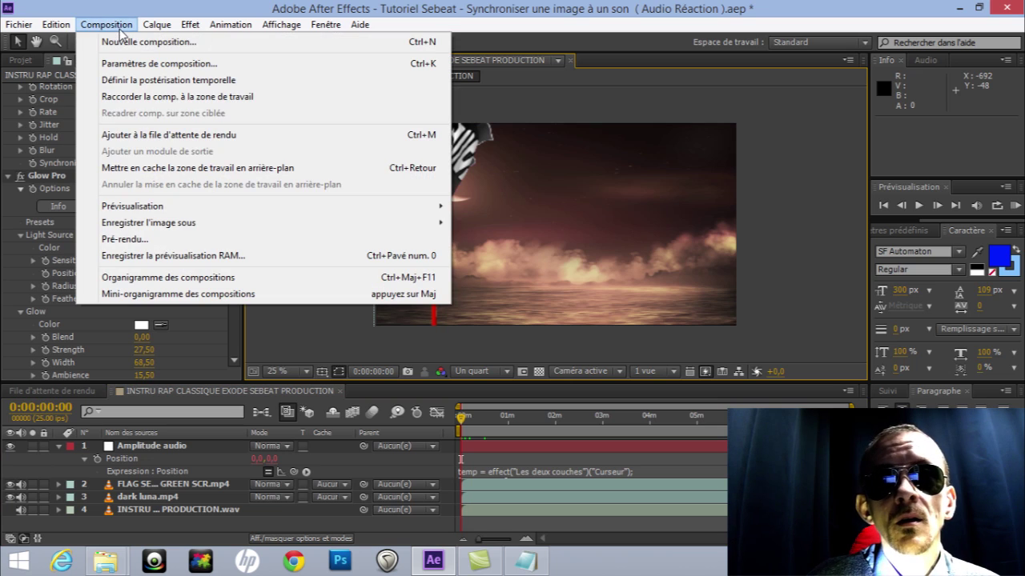
pyautogui.click(184, 135)
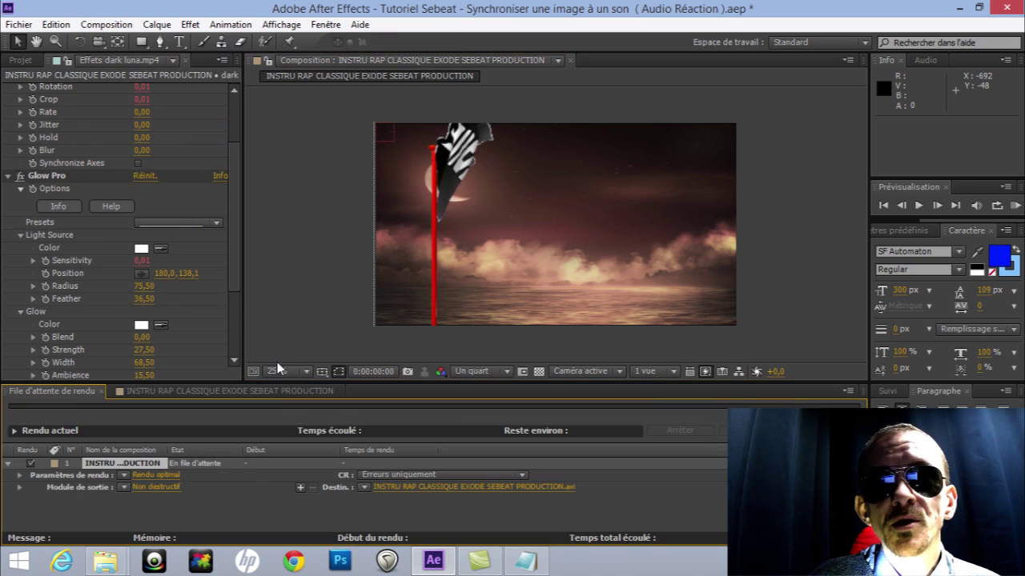
pyautogui.click(128, 487)
pyautogui.click(152, 342)
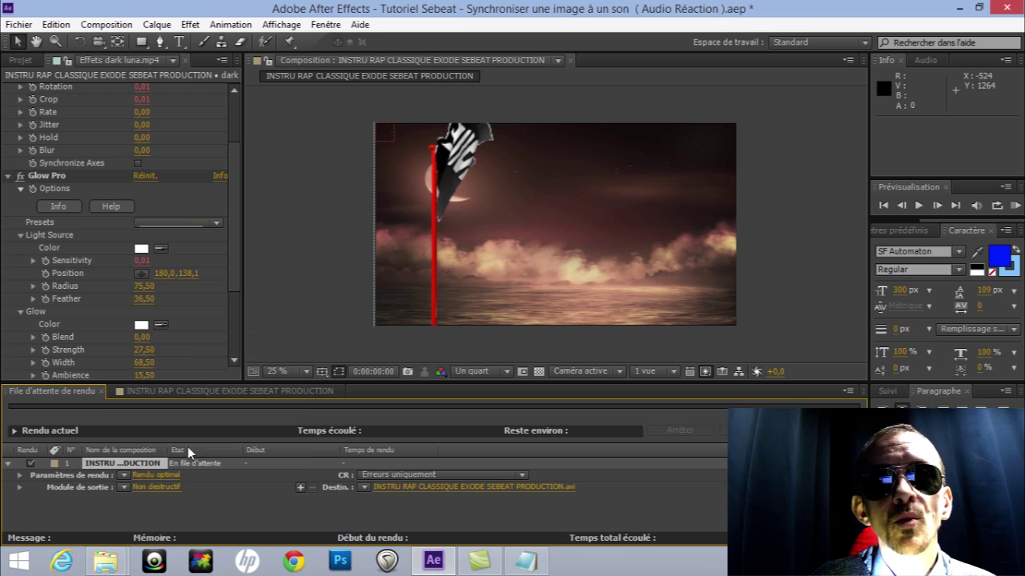
# - Open the H.264 output module settings and bring up the video bitrate settings in the format options
pyautogui.click(141, 486)
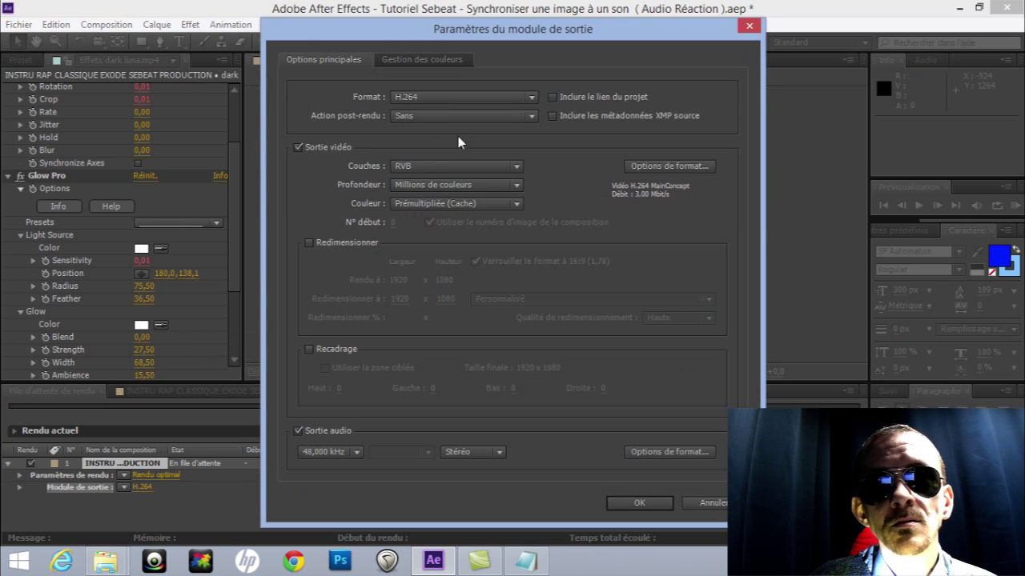
pyautogui.click(657, 451)
pyautogui.click(484, 236)
pyautogui.click(679, 502)
pyautogui.click(439, 67)
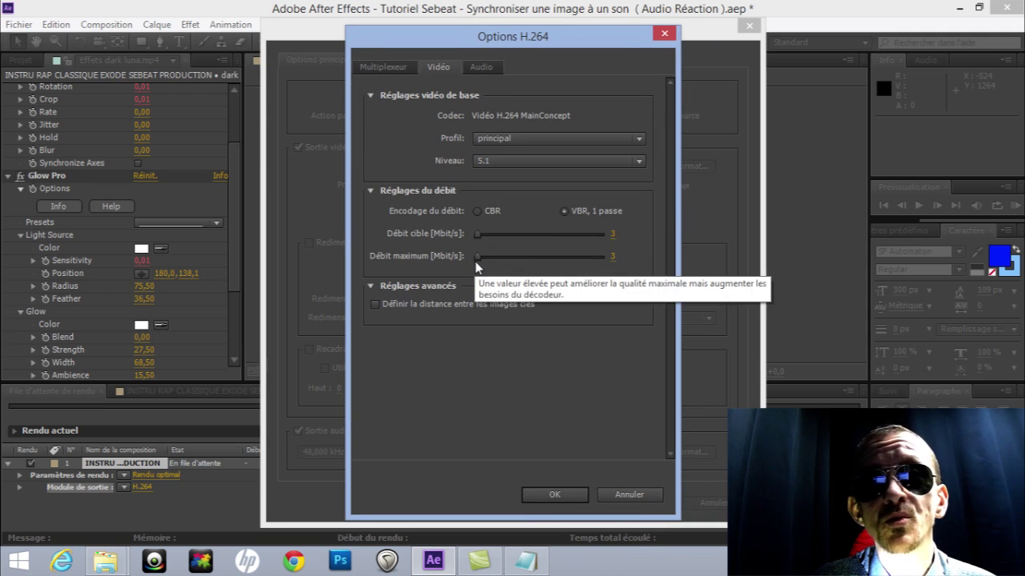